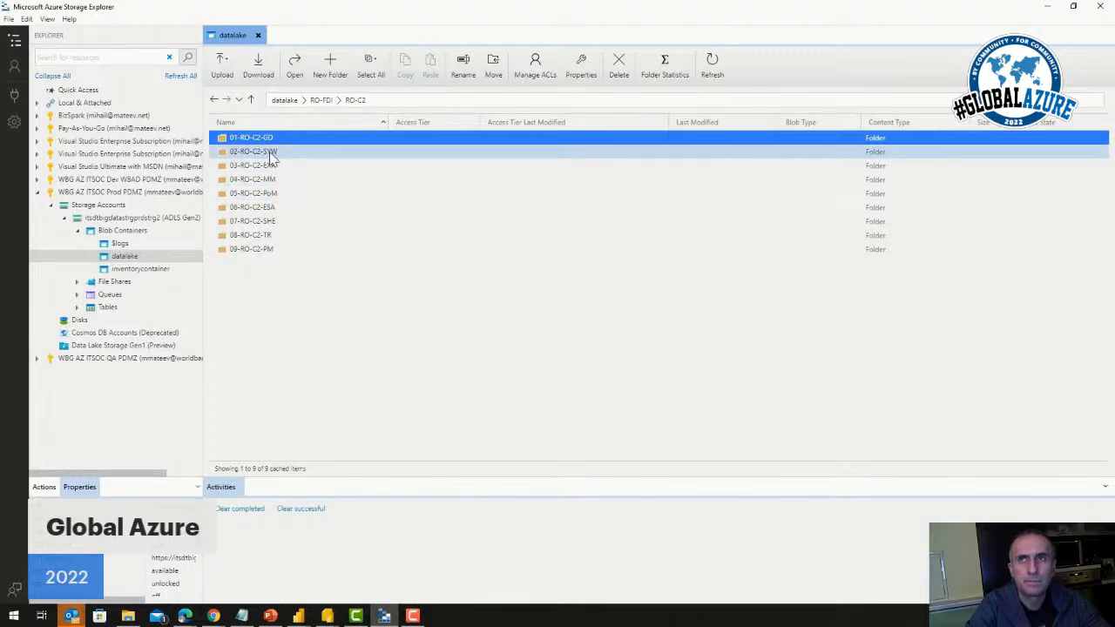
Browse from RO-C2 through 02-RO-C2-SYW, 01-RO-C2-SYW-DTM and RO-C2-SYW-DTM-01-Banat to the RO-C2-SYW-DTM-01-TIFF folder, and minimise the window after viewing its files
double_click(272, 153)
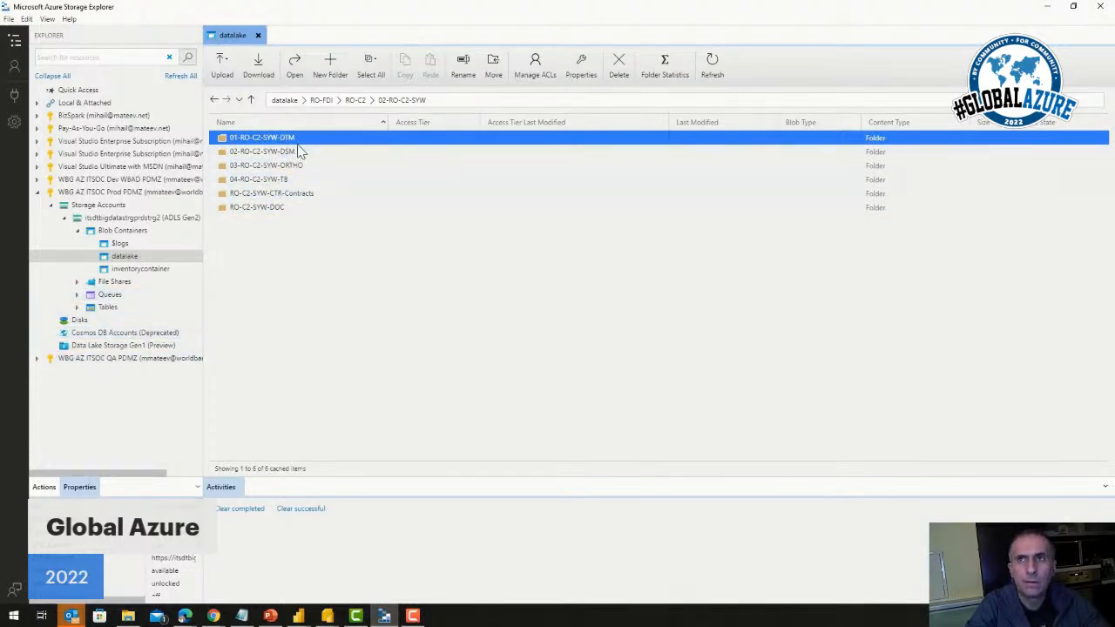
key("Return")
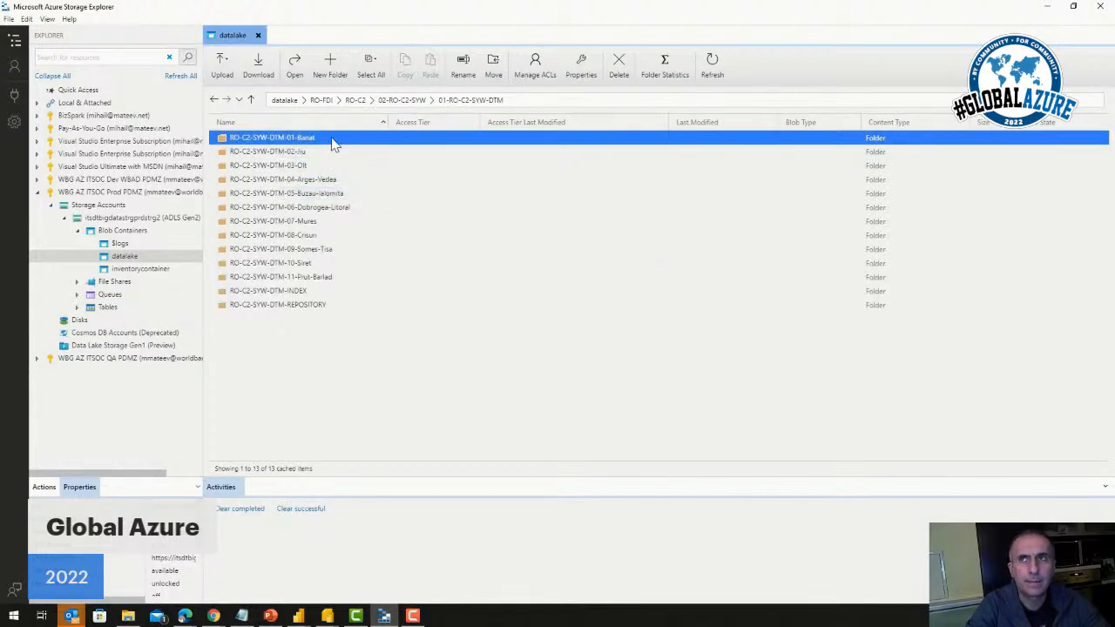
key("Return")
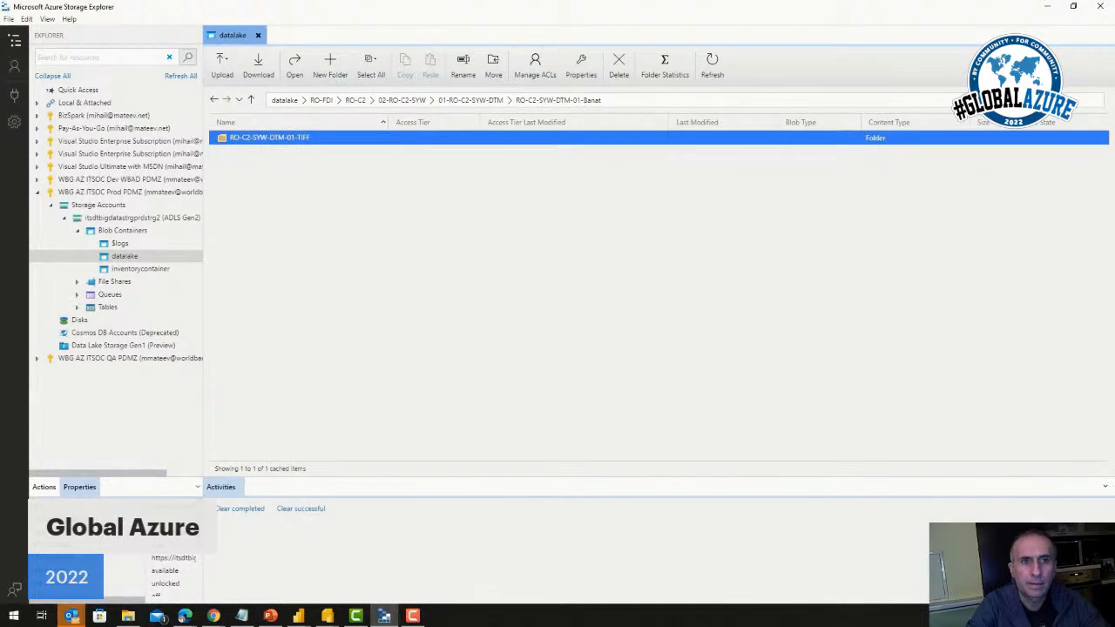
double_click(279, 144)
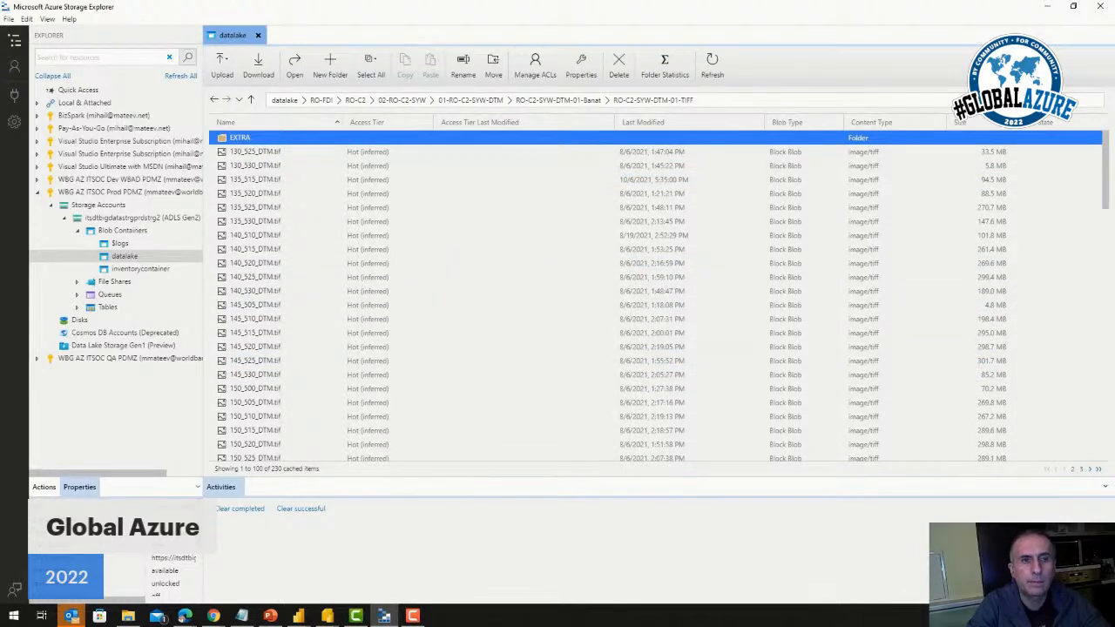
left_click(1047, 6)
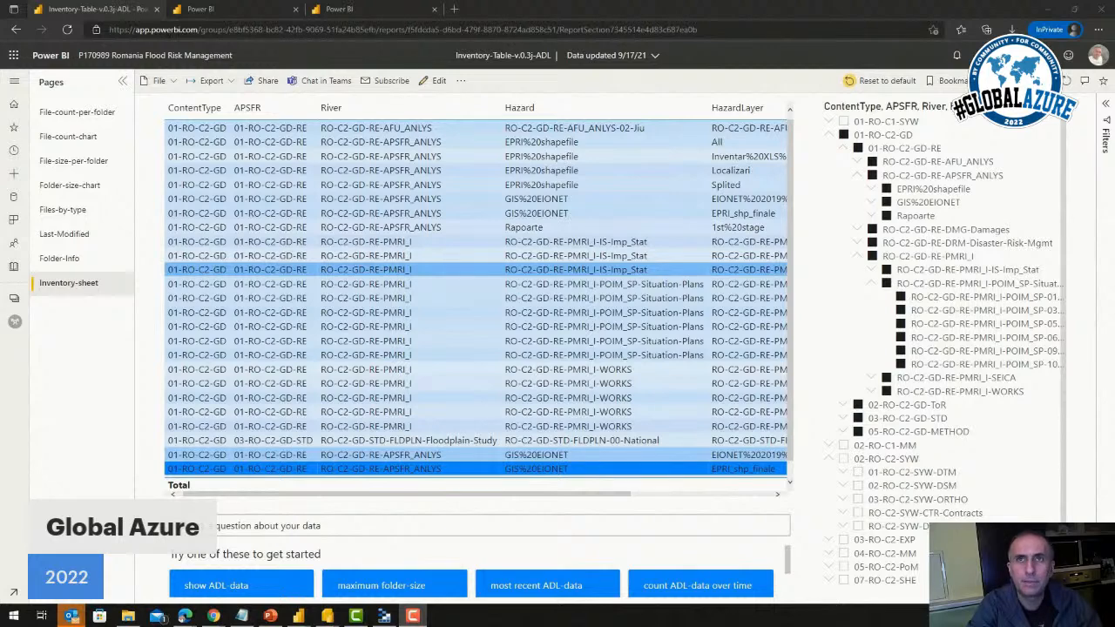
Switch to the Power Query Editor of Power BI Desktop and examine the remaining columns of the ADL-Data (3) query
key("alt+Tab")
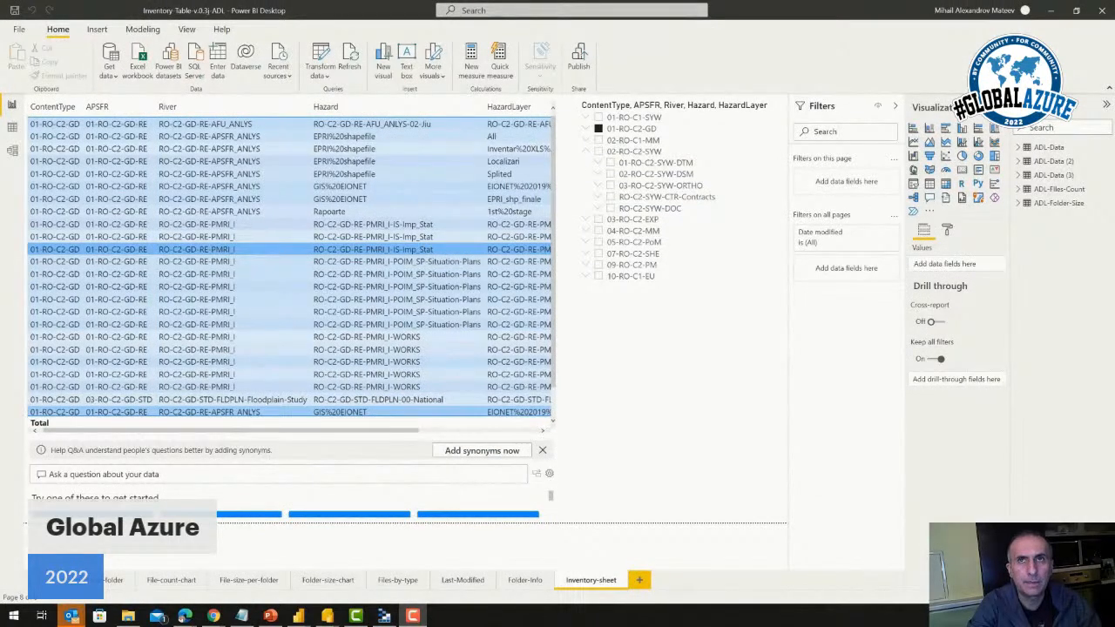
key("alt+Tab")
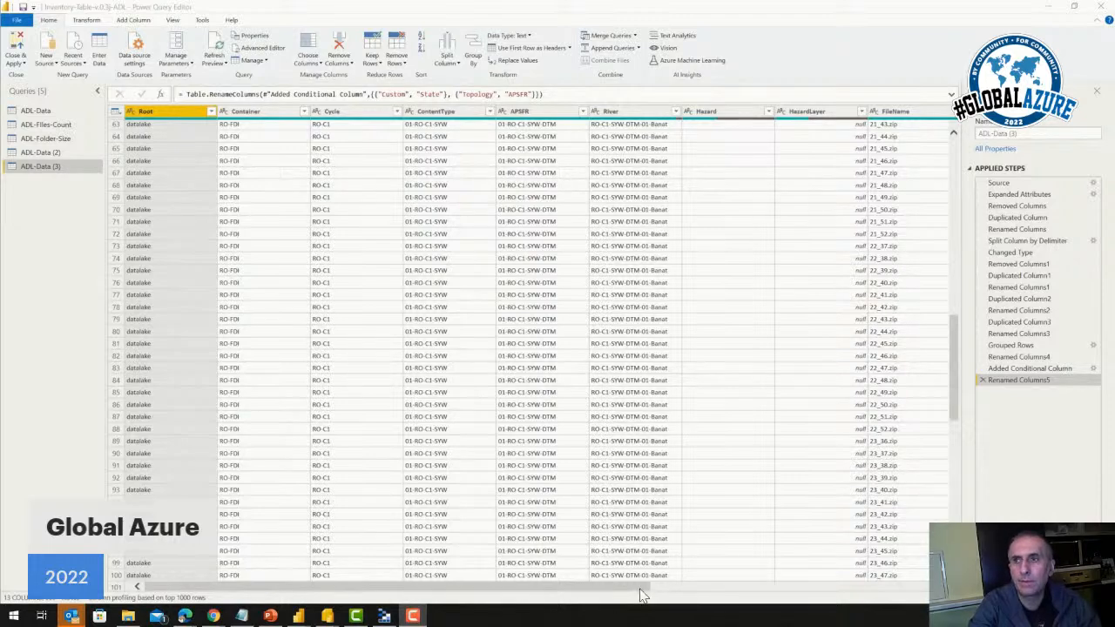
left_click_drag(635, 589, 925, 590)
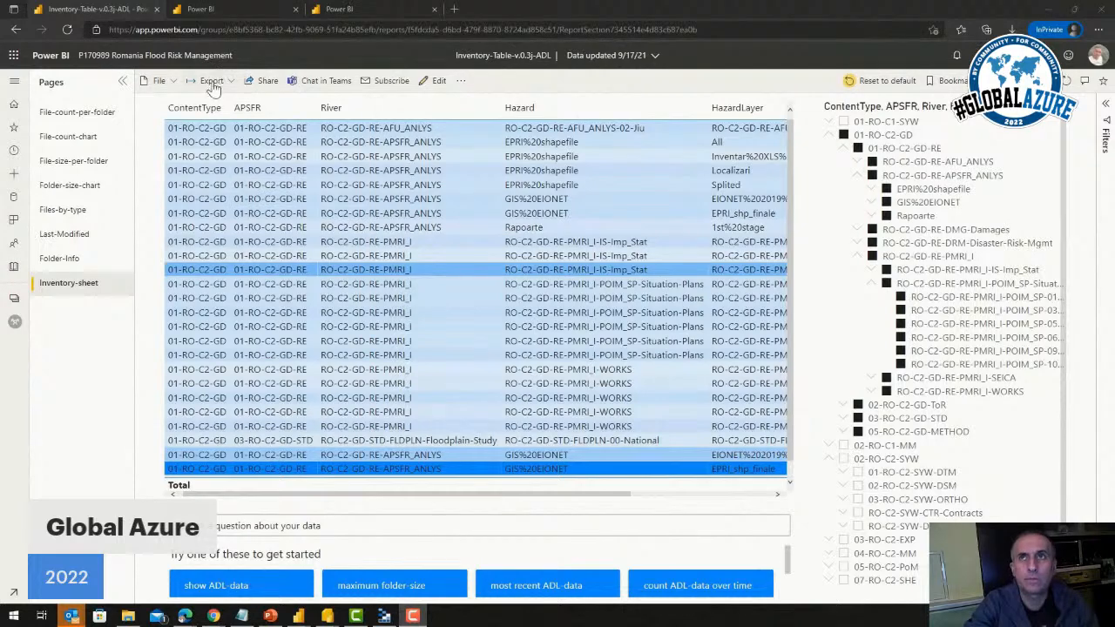
In the Power BI workspace, start a paginated report from the Inventory-Table-v.0.3j-ADL report and download the Report Builder updates
left_click(257, 14)
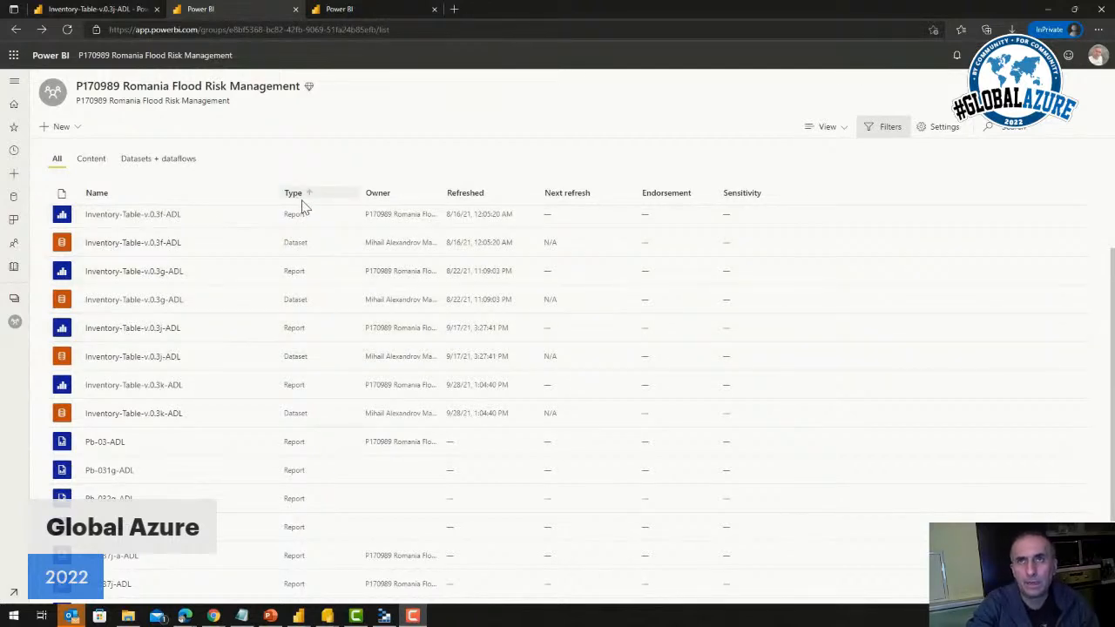
left_click(263, 330)
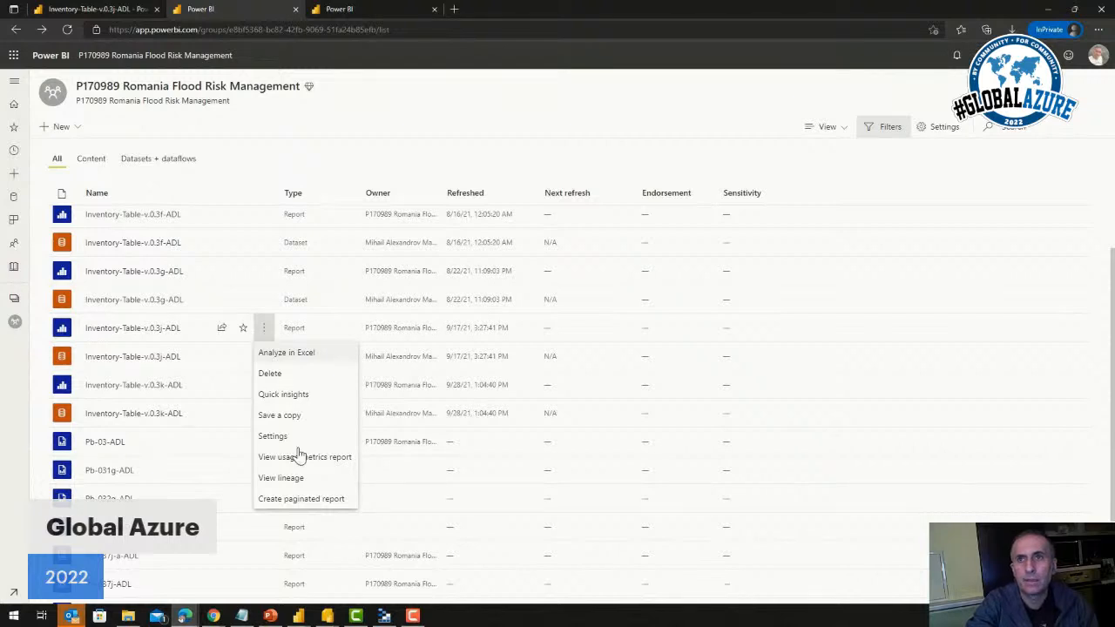
left_click(306, 499)
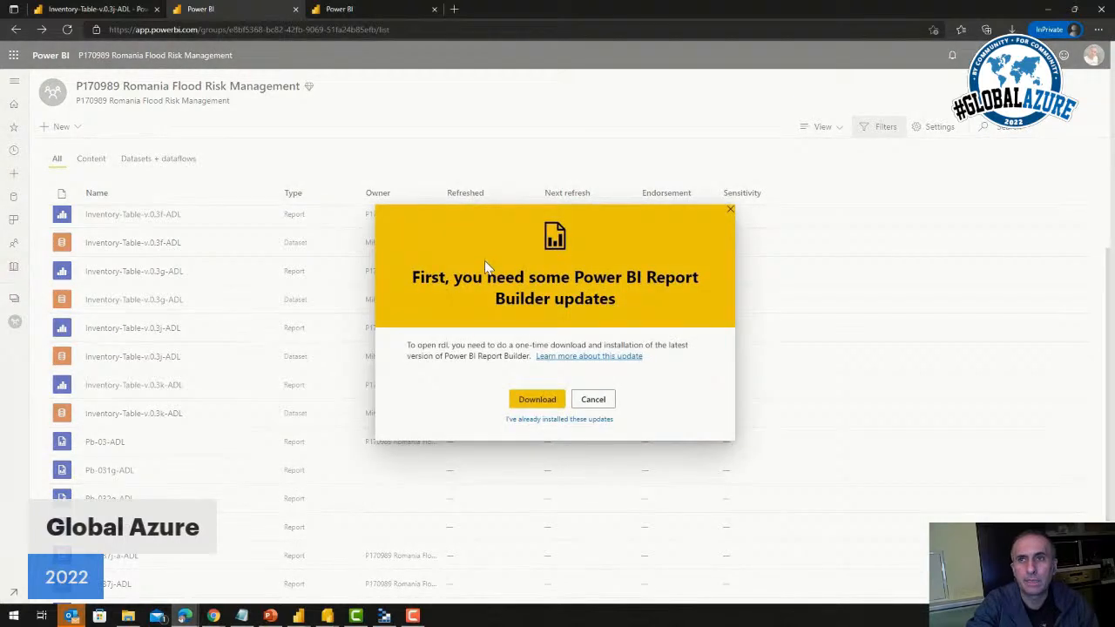
left_click(533, 403)
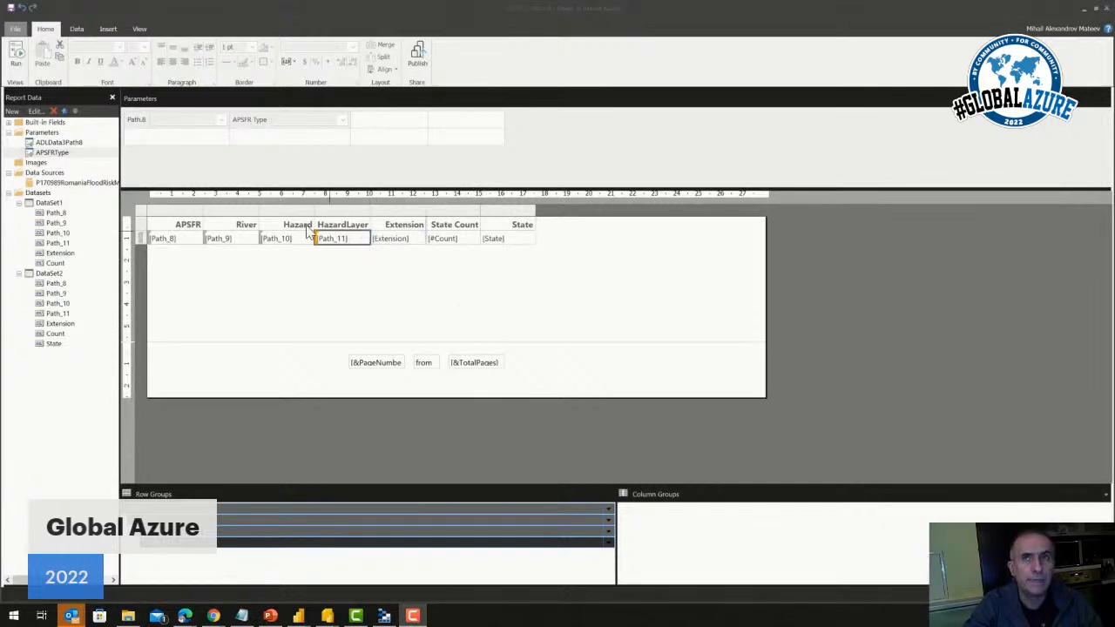
In Power BI Report Builder, review the ADLData3Path8 parameter's general, available values, default values and advanced properties
left_click(85, 183)
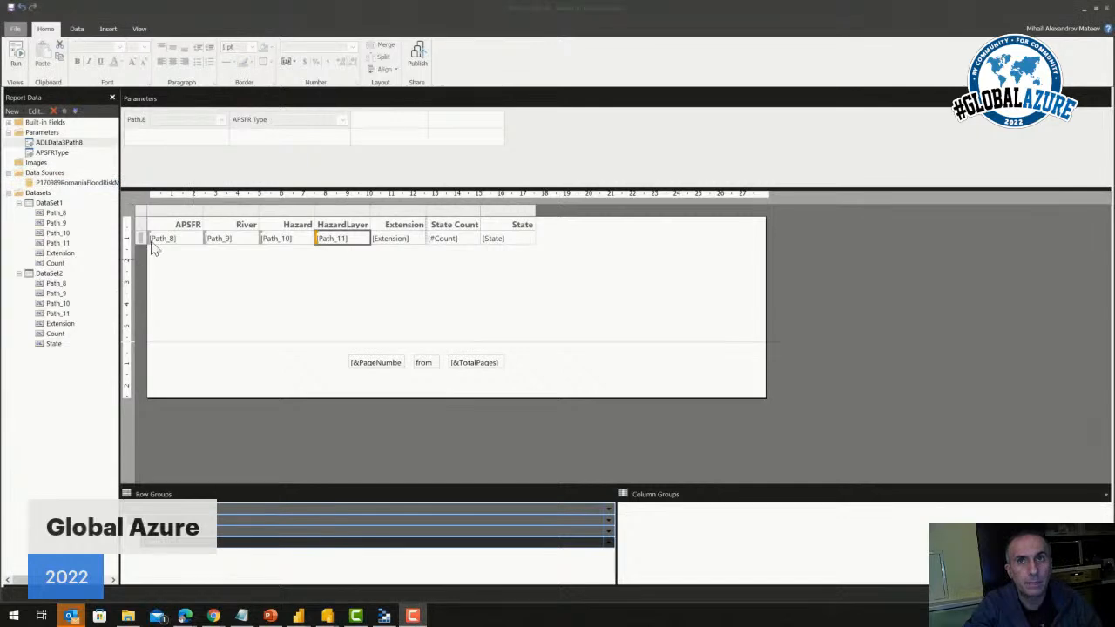
right_click(74, 144)
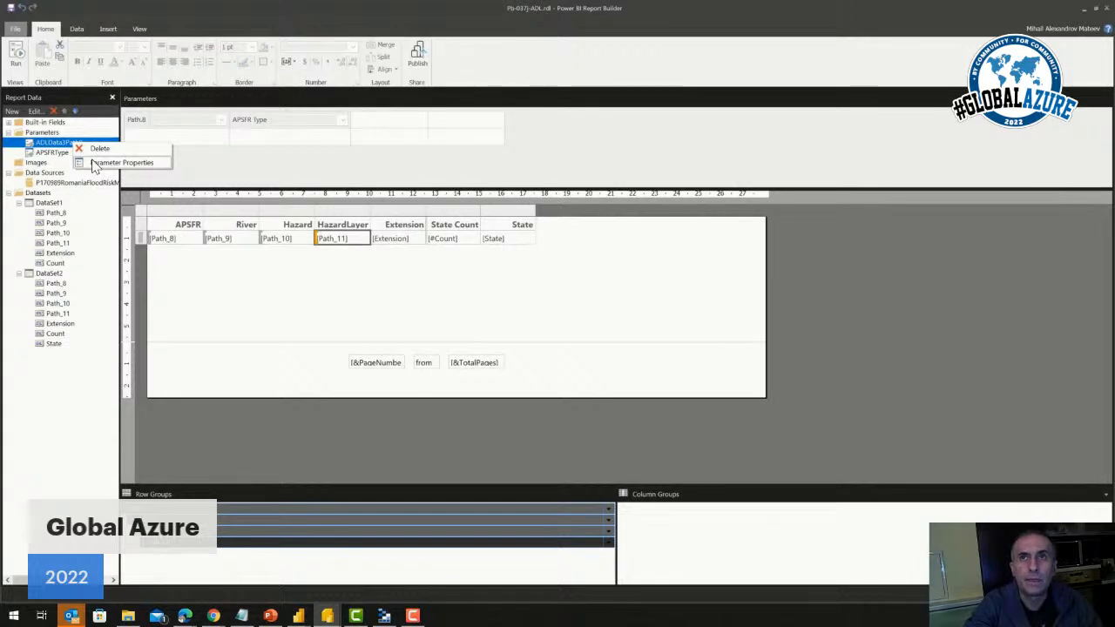
left_click(96, 163)
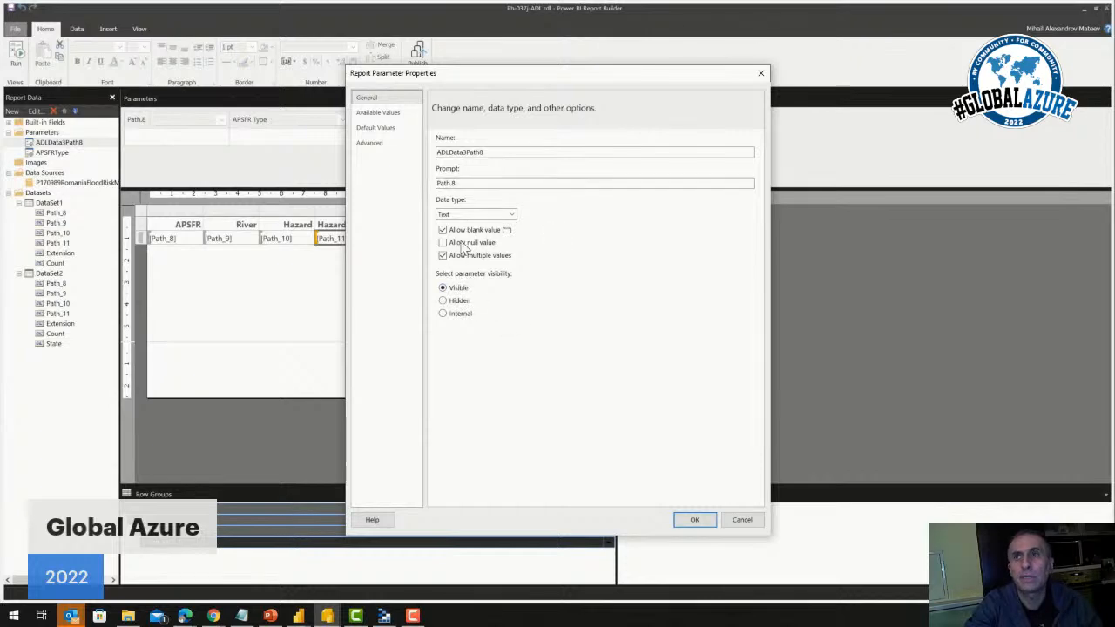
left_click(385, 116)
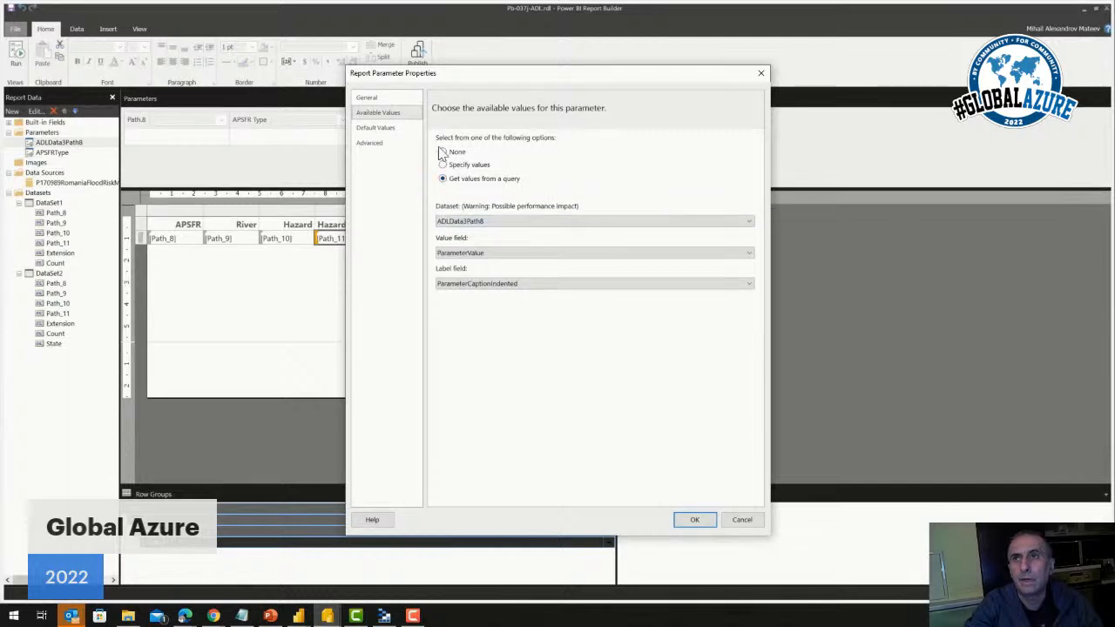
left_click(394, 132)
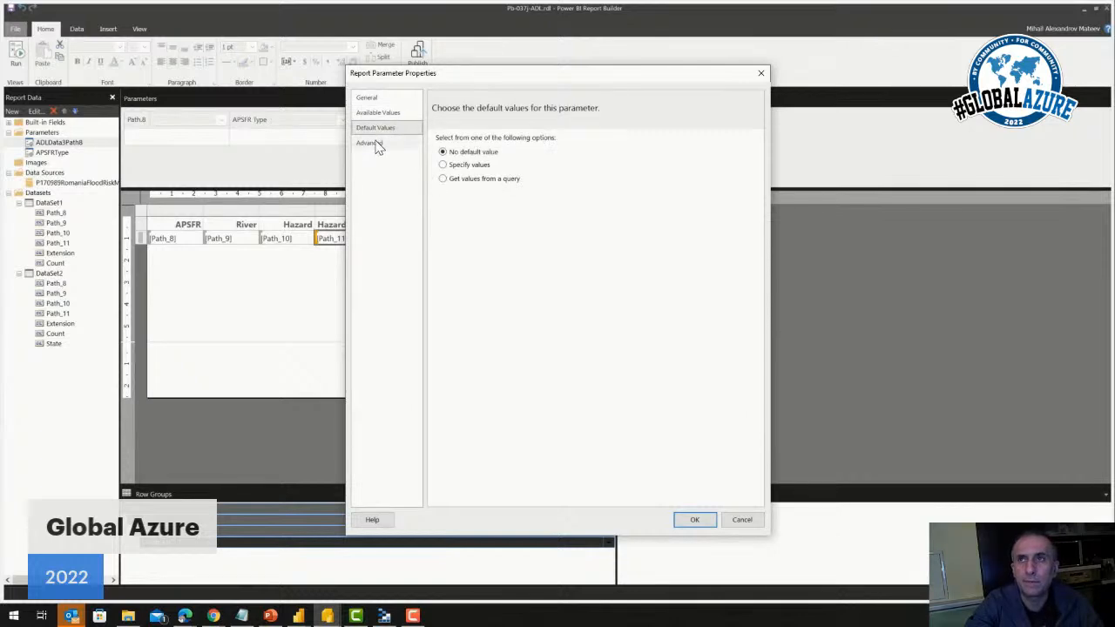
left_click(378, 144)
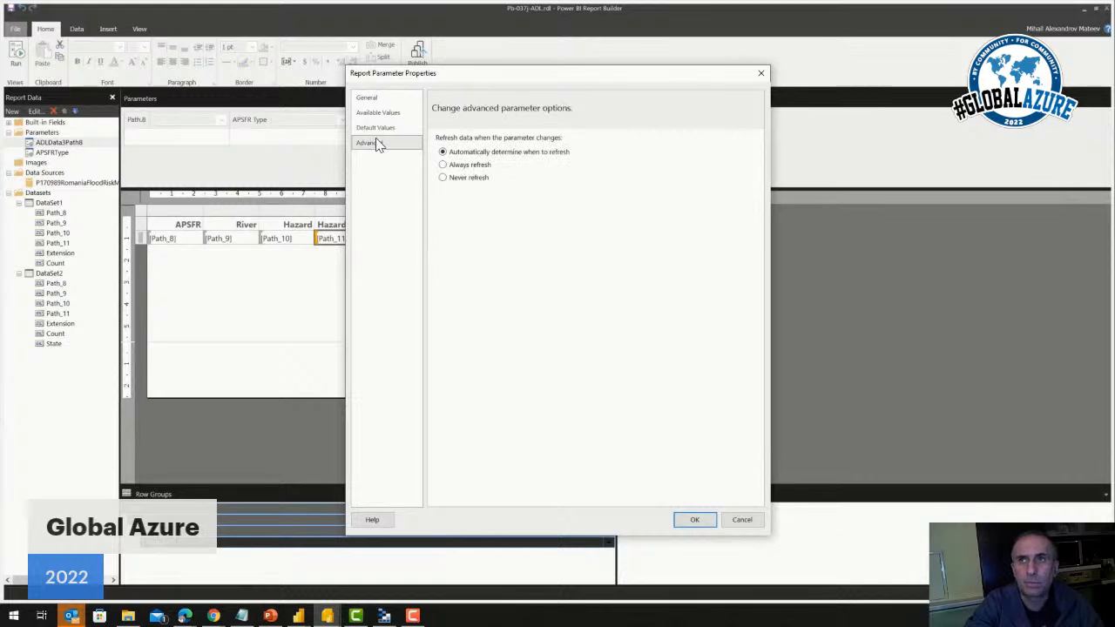
left_click(688, 523)
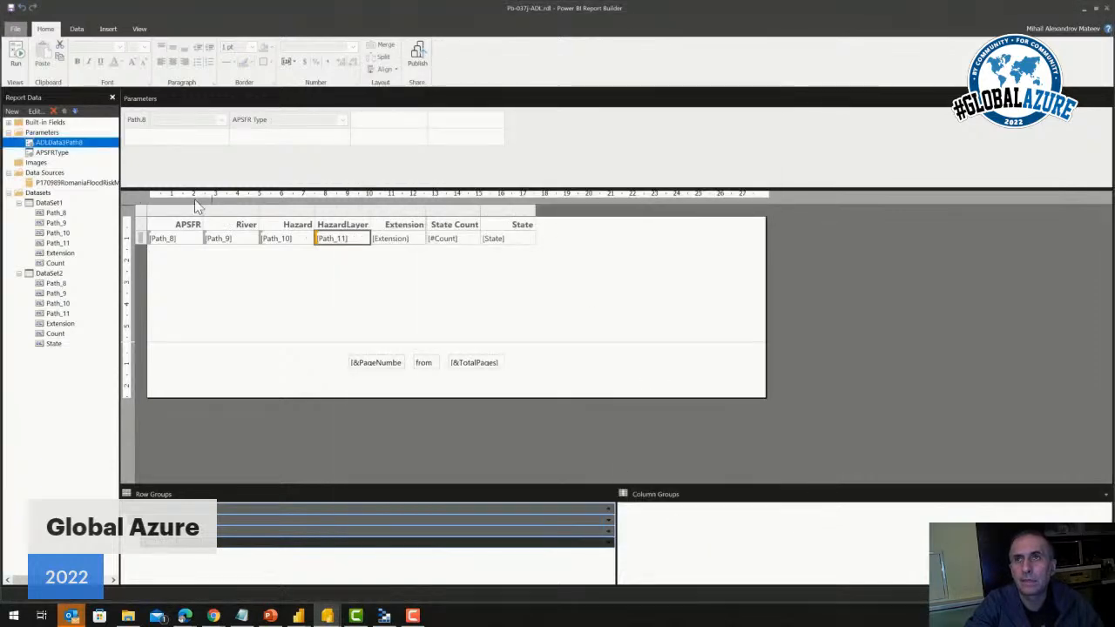
Review the APSFRType parameter's general properties and its available values
left_click(58, 154)
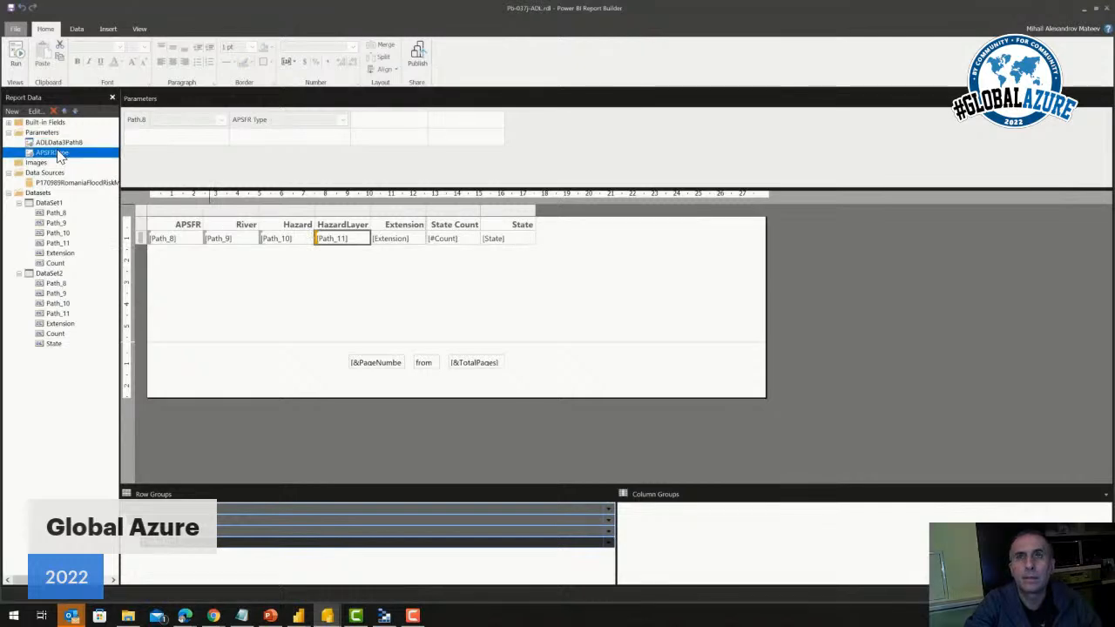
right_click(58, 153)
left_click(87, 168)
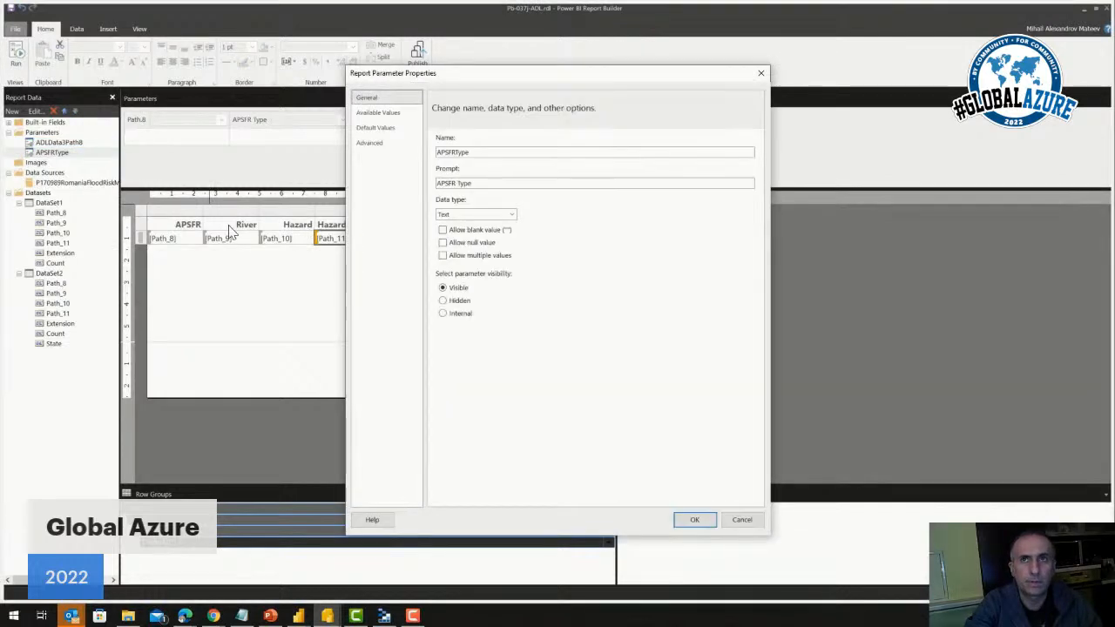
left_click(381, 114)
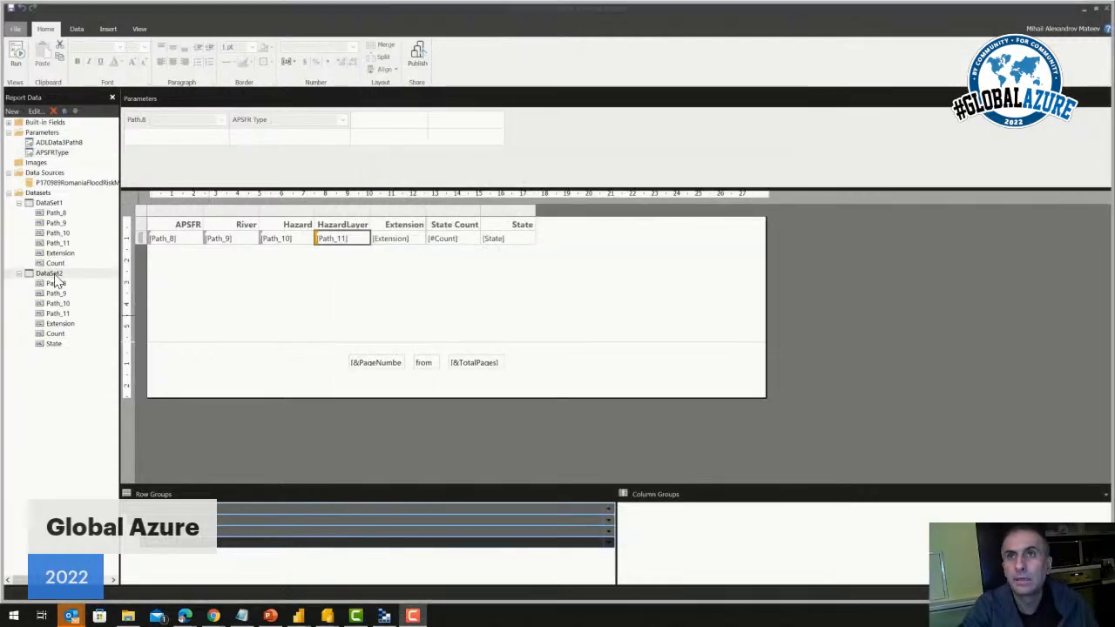
Review the query and fields in the properties of DataSet2, and open its query in the Query Designer
right_click(54, 273)
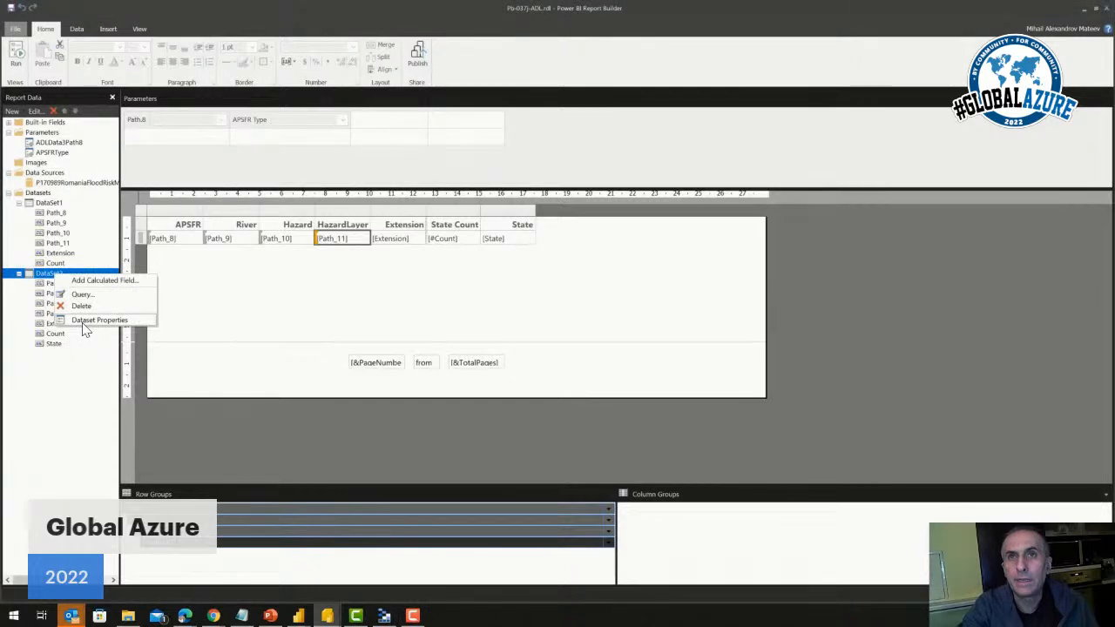
left_click(84, 321)
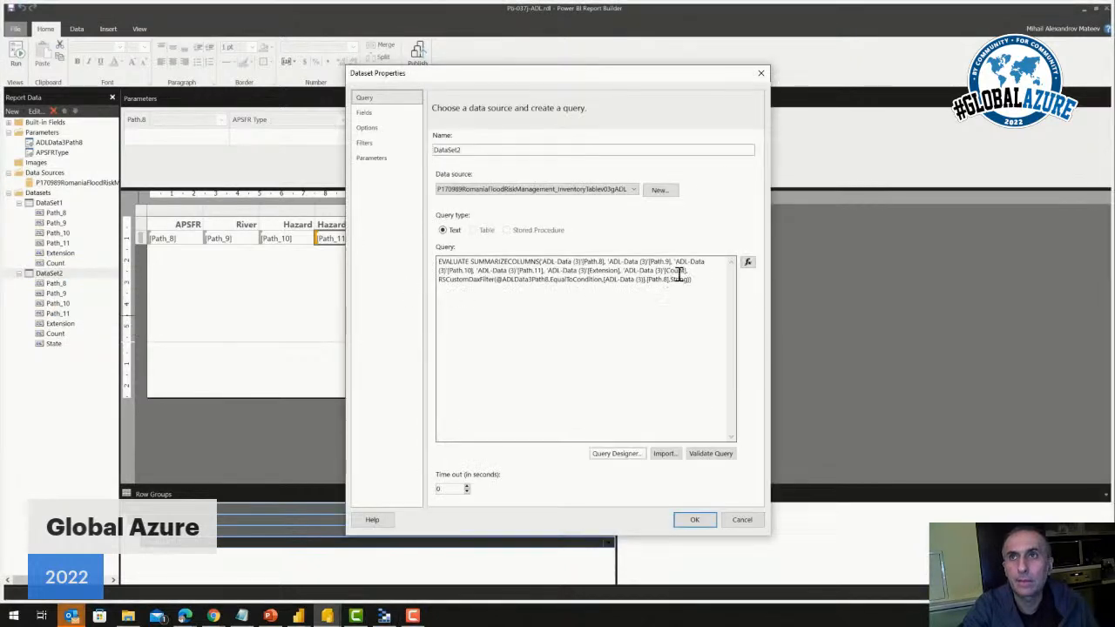
left_click_drag(692, 279, 460, 262)
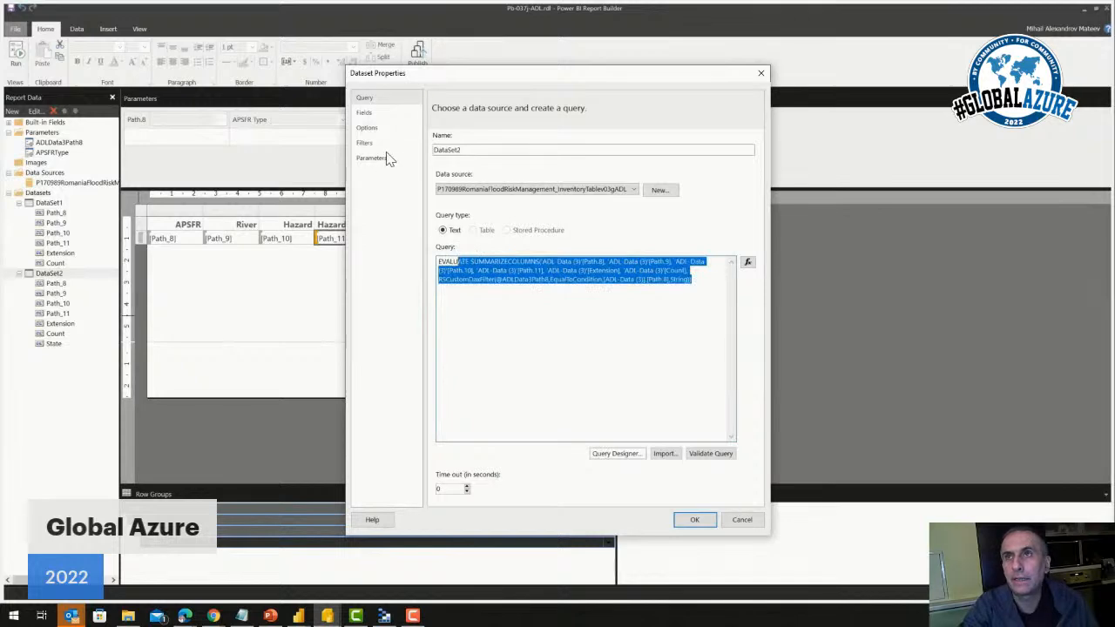
left_click(367, 114)
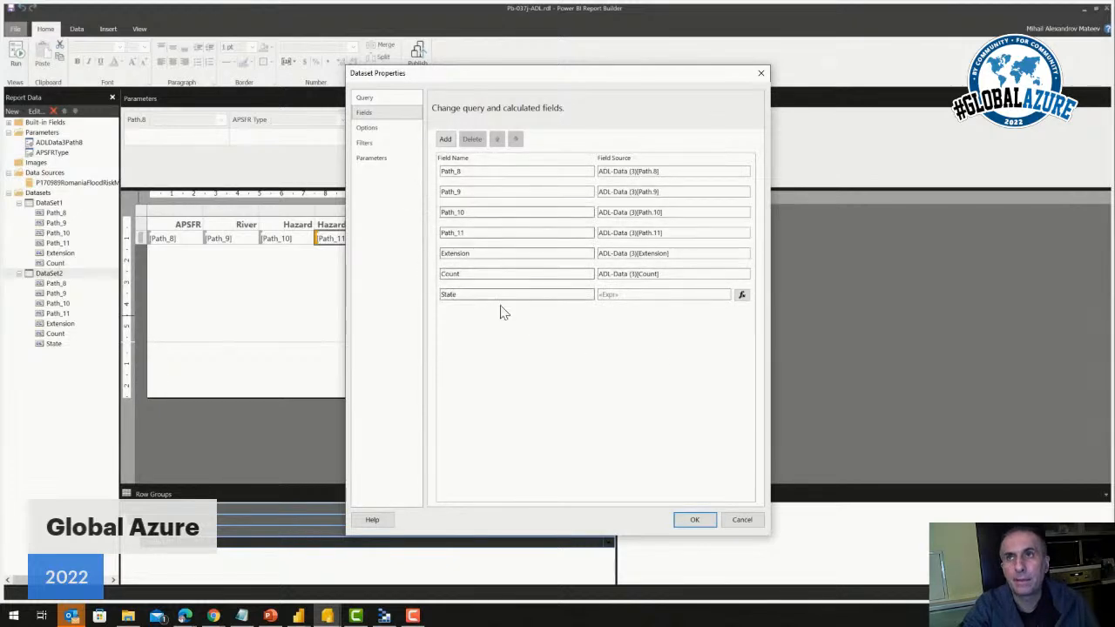
left_click(376, 98)
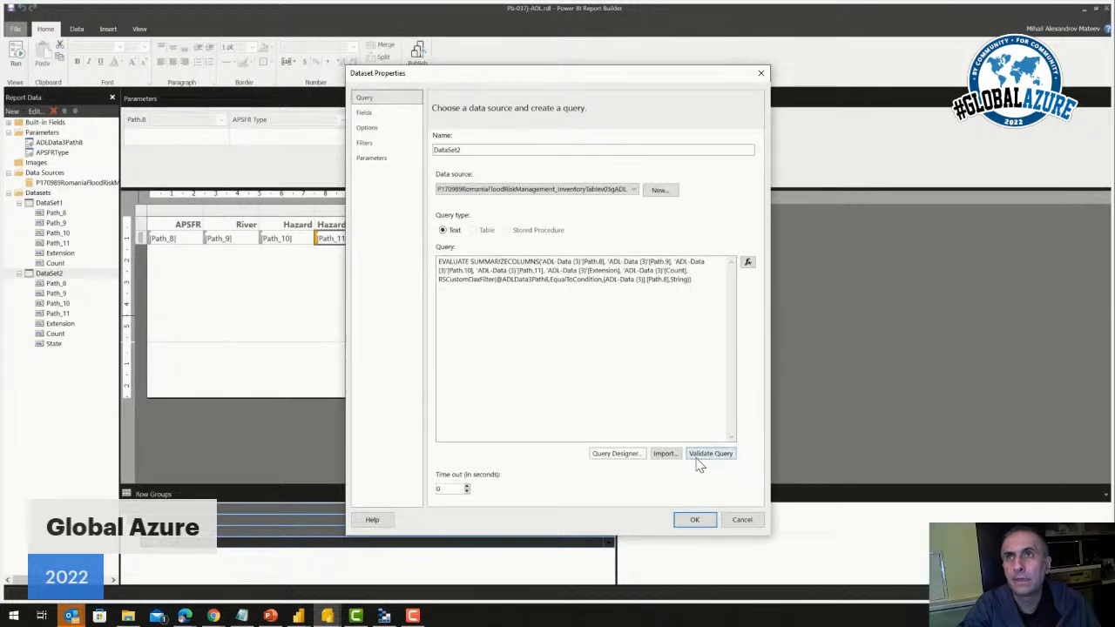
left_click(616, 453)
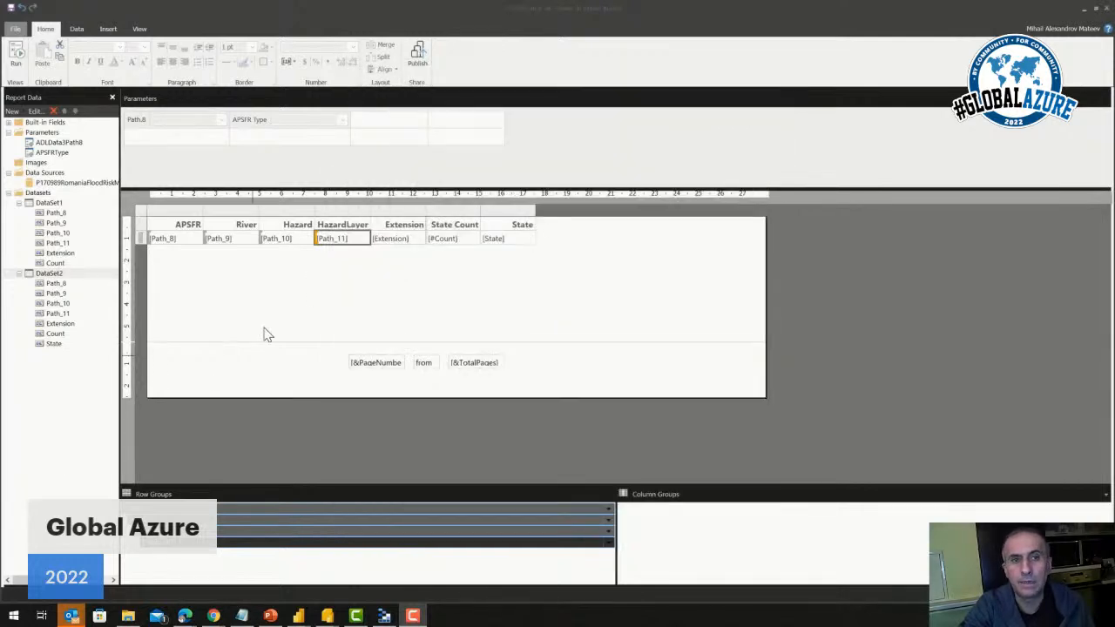
Run the report and set the Path.8 parameter to RO-C1-MM-01-Banat
left_click(21, 61)
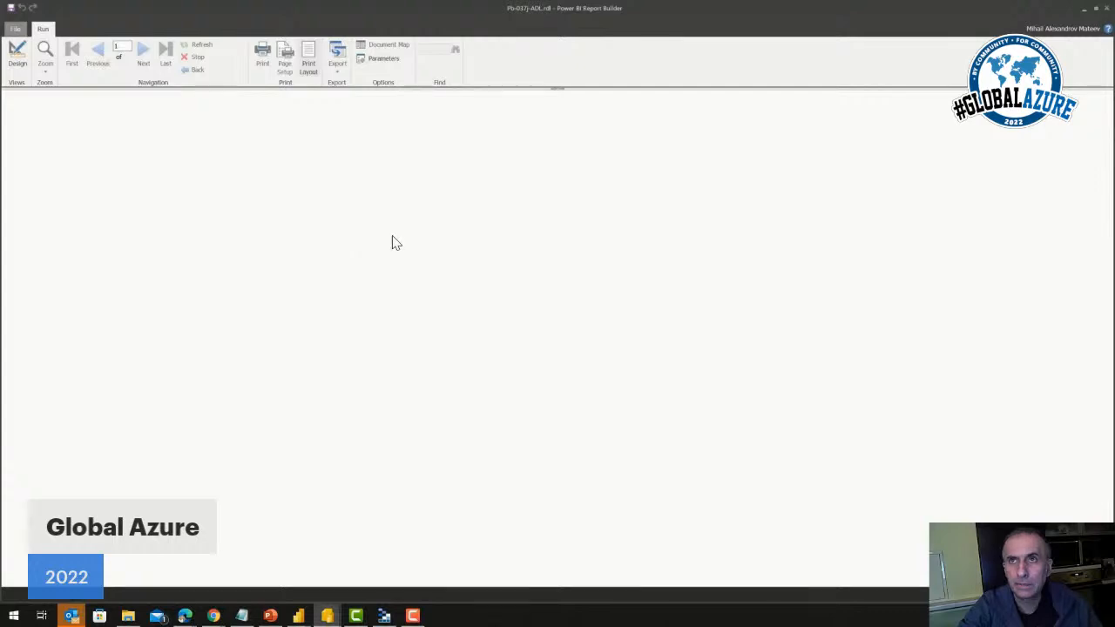
left_click(84, 95)
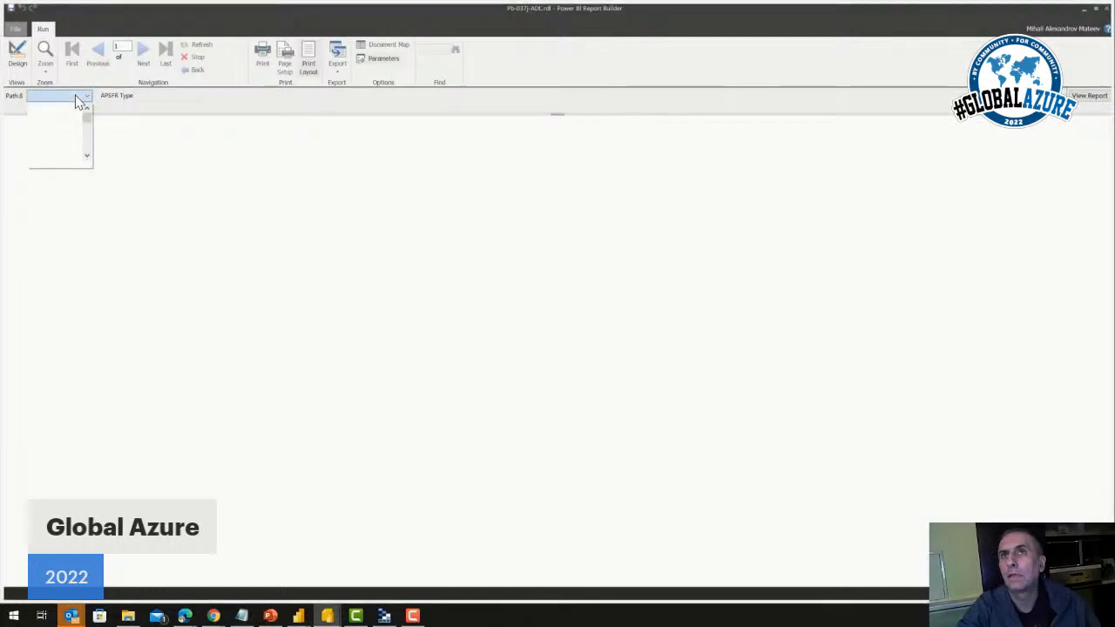
scroll(83, 132, "down", 2)
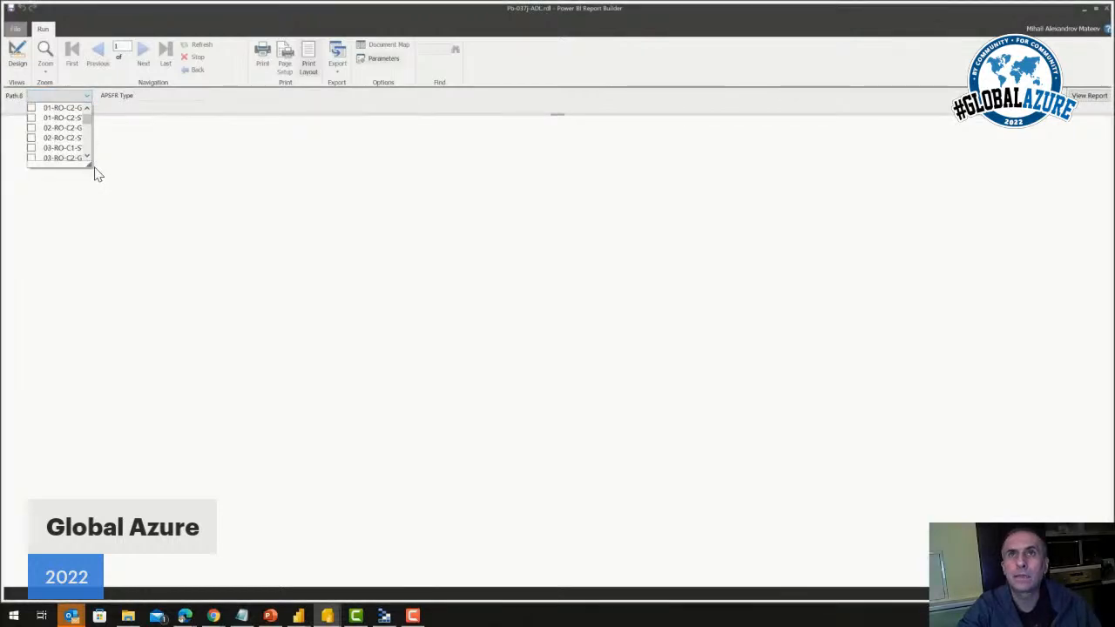
left_click_drag(91, 165, 172, 231)
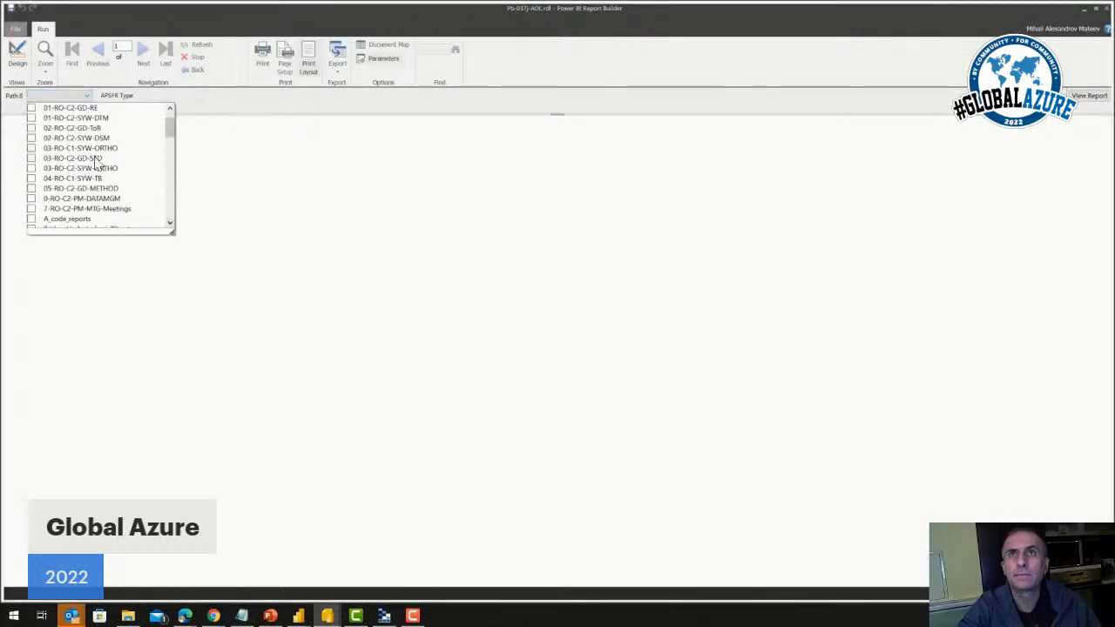
scroll(96, 164, "up", 1)
scroll(95, 164, "up", 1)
scroll(140, 170, "down", 4)
scroll(140, 168, "down", 3)
scroll(139, 169, "up", 1)
left_click(35, 130)
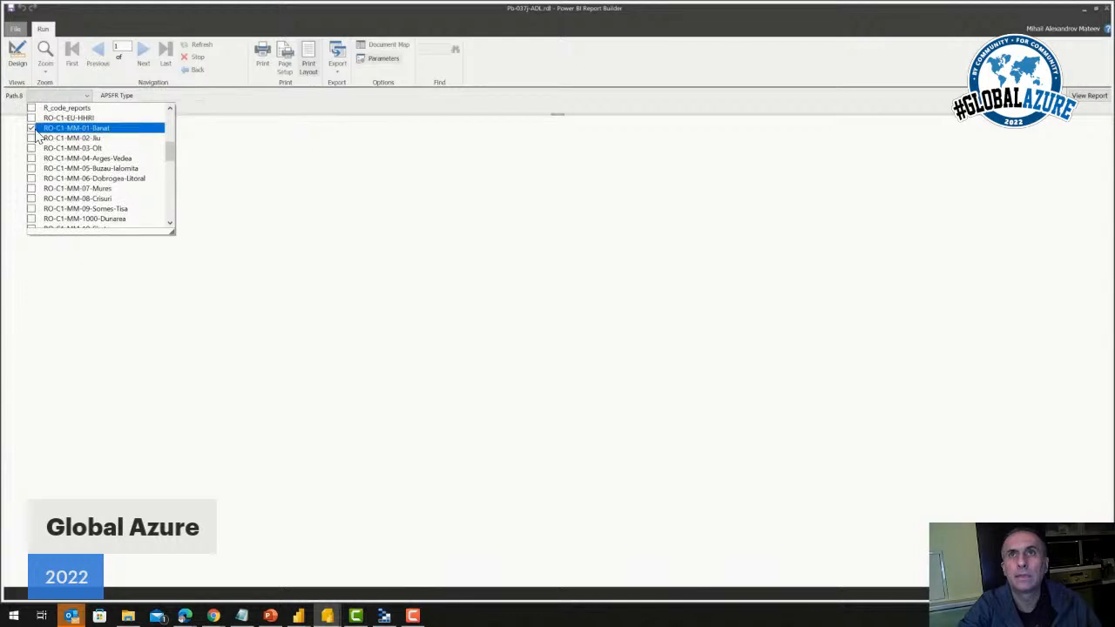
left_click(220, 164)
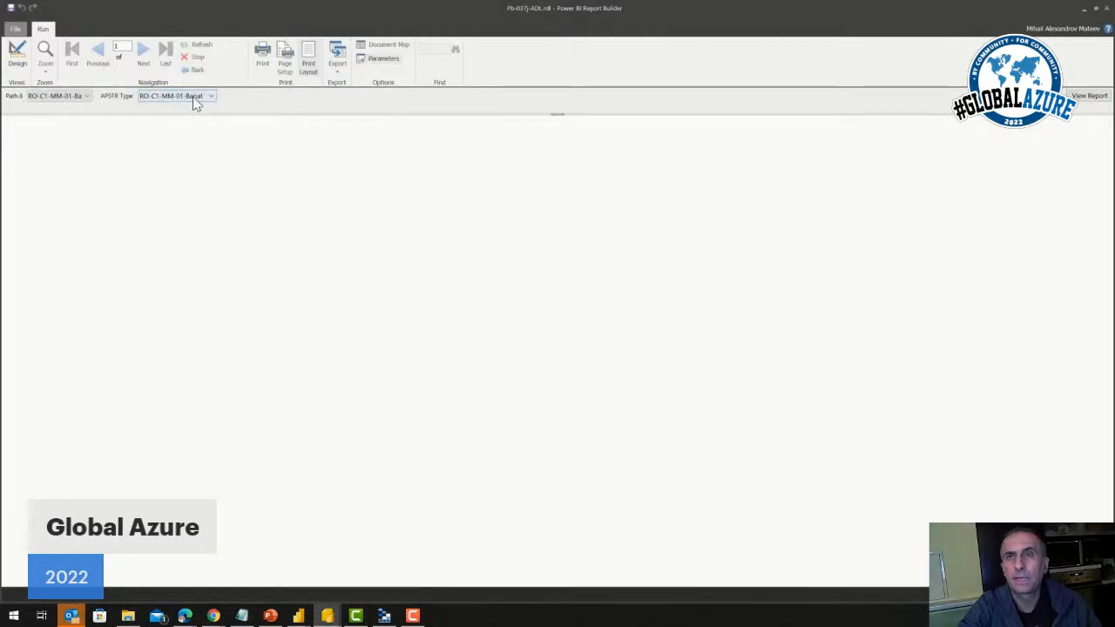
Set the APSFR Type parameter to RO-C1-MM-01-Banat and render the report with the chosen parameters
left_click(193, 95)
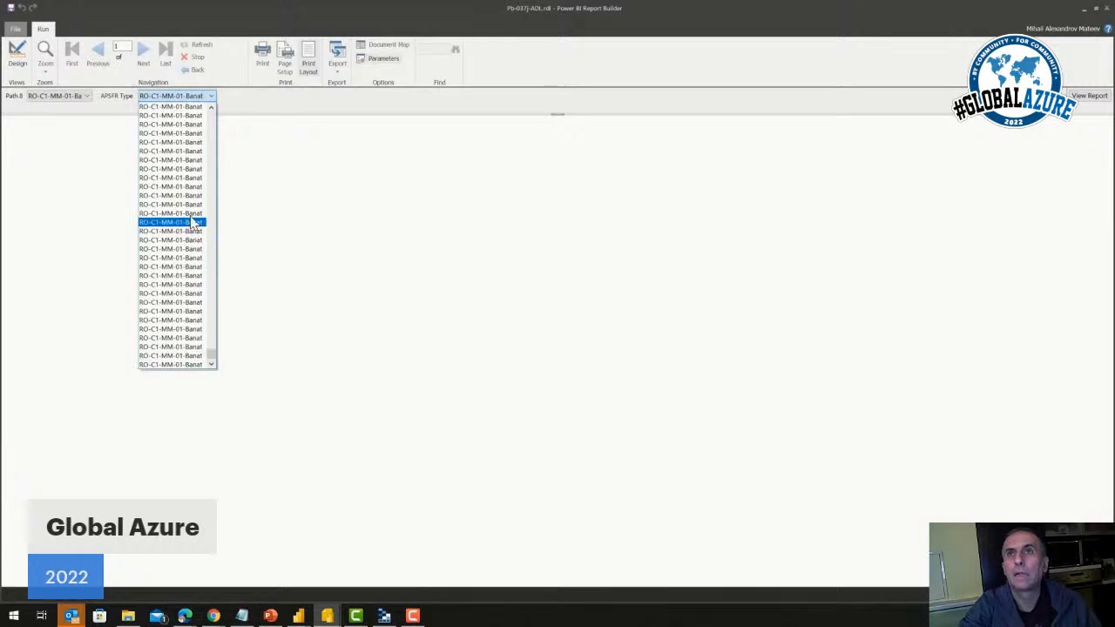
left_click(195, 365)
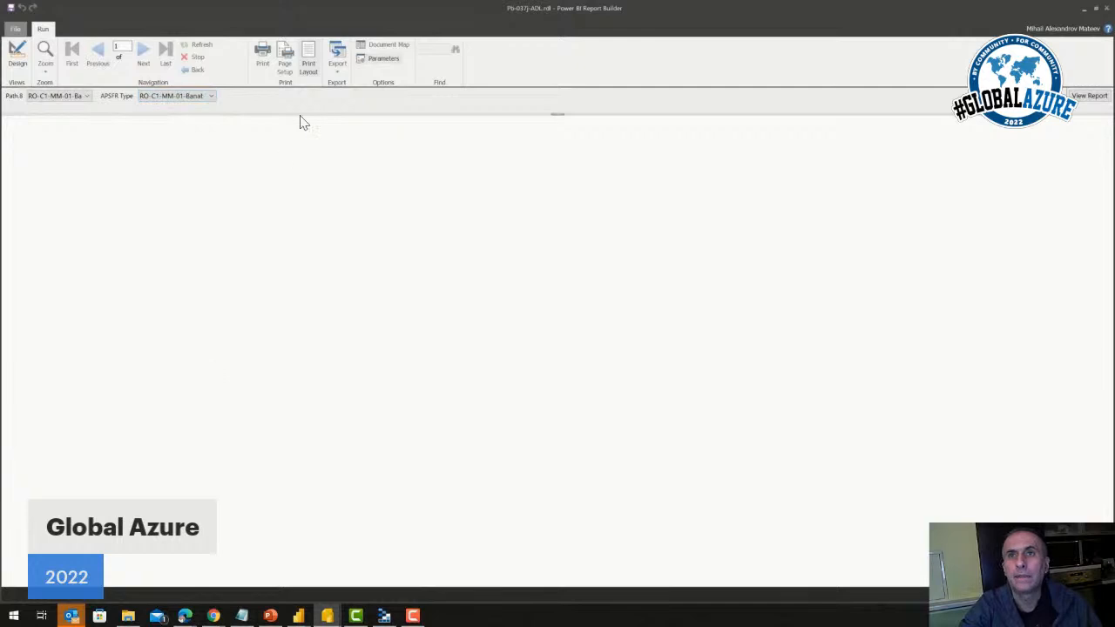
left_click(1088, 96)
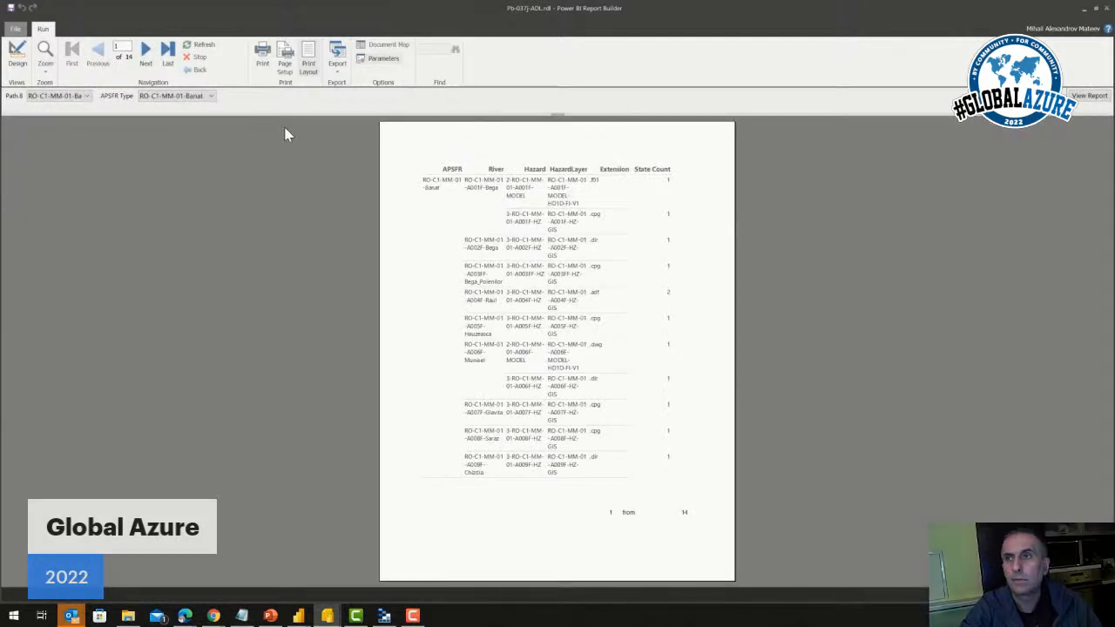
Page forward through the rendered report to page 4, and go back to page 3
left_click(145, 52)
left_click(146, 52)
left_click(146, 52)
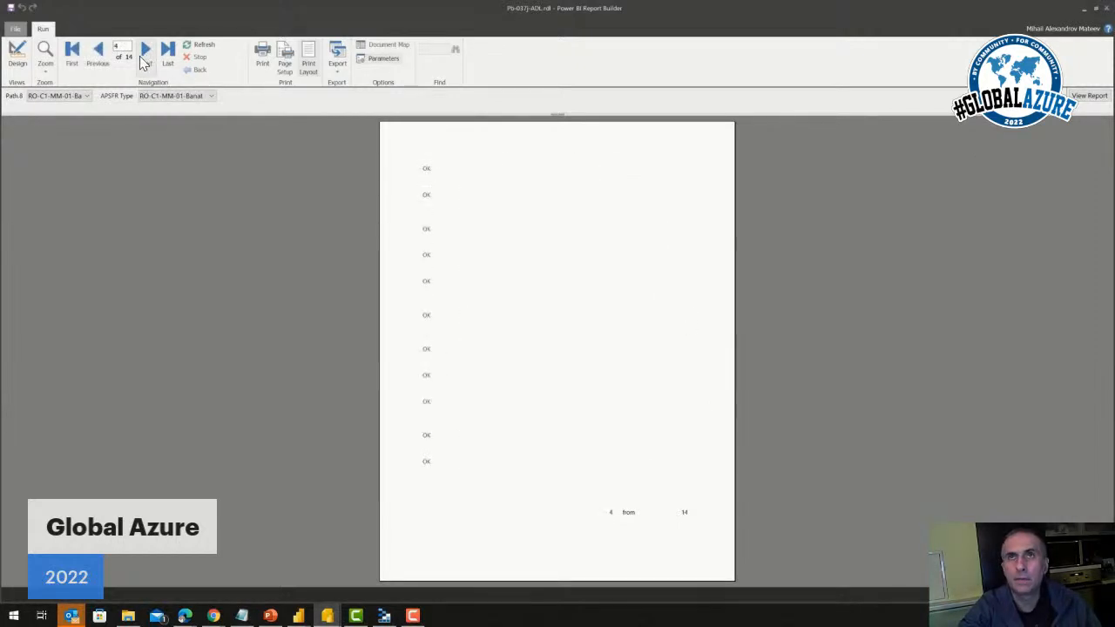
left_click(99, 54)
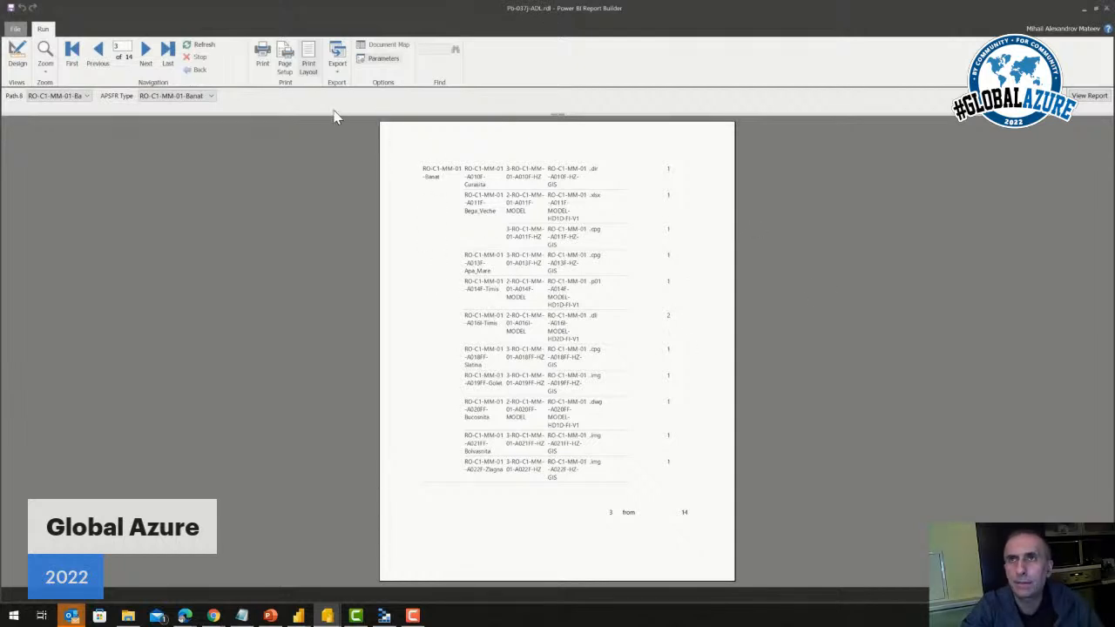
Review the report's page setup, print dialog and available export formats without printing or exporting
left_click(287, 77)
left_click(651, 124)
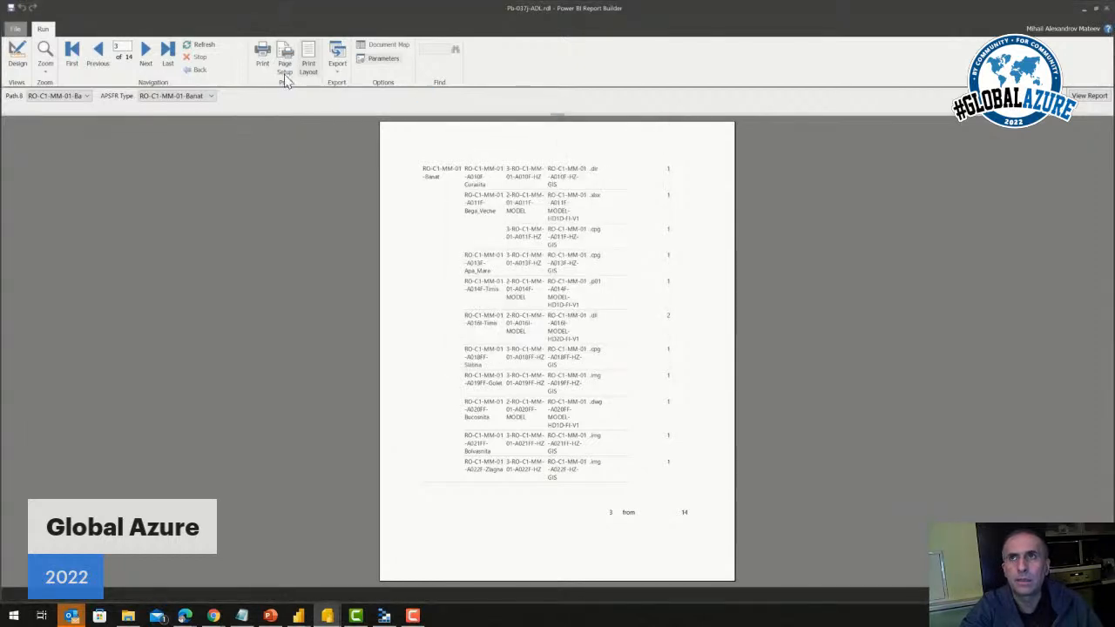
left_click(263, 70)
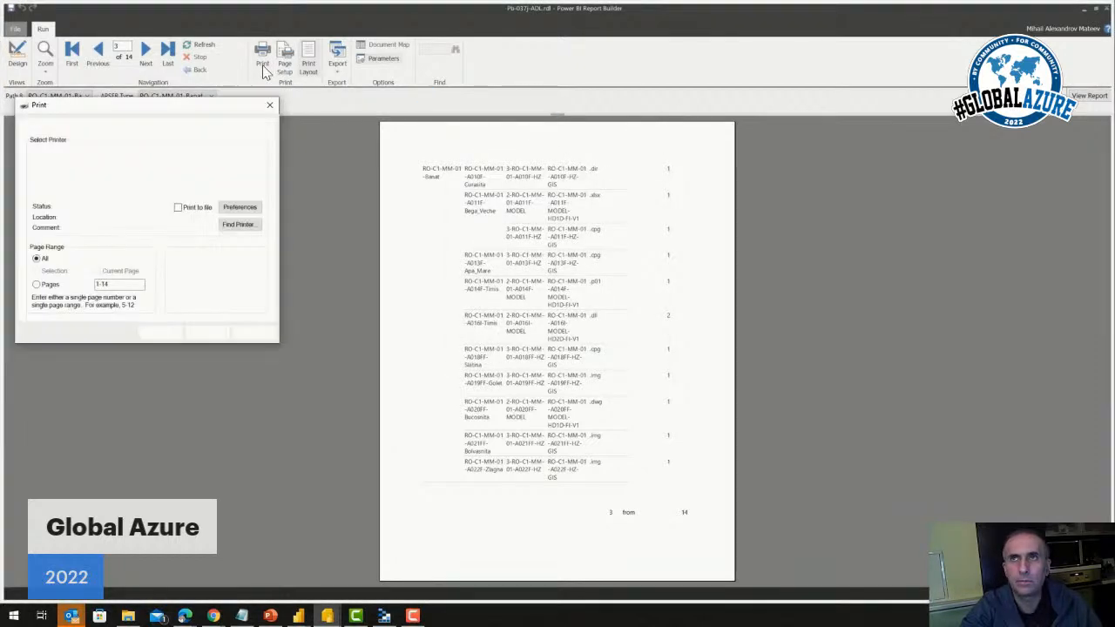
left_click(275, 101)
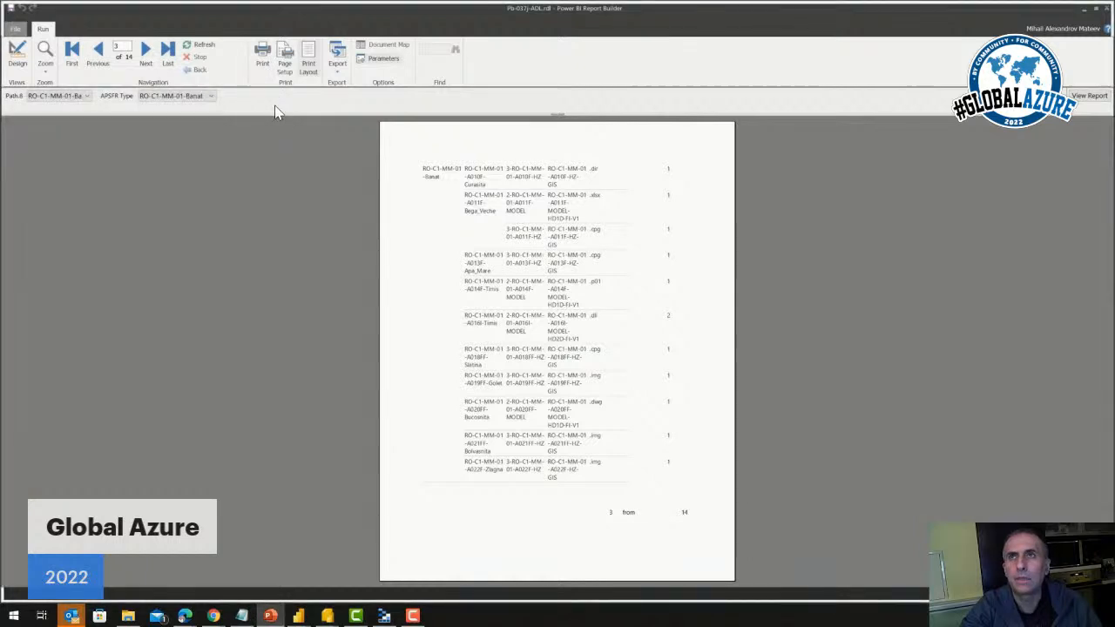
left_click(335, 66)
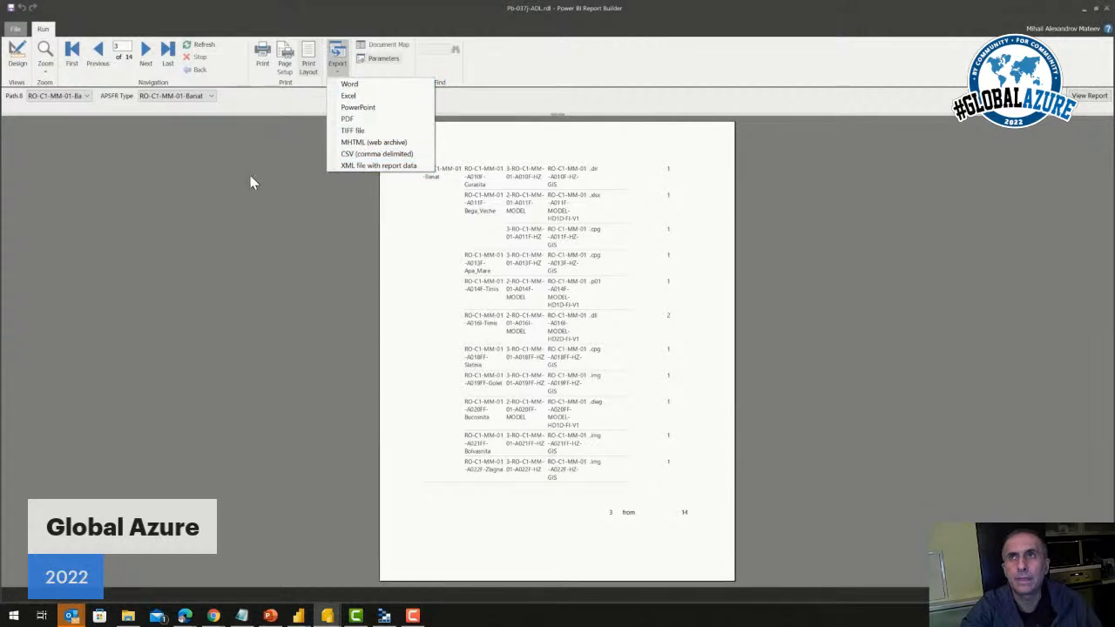
left_click(262, 199)
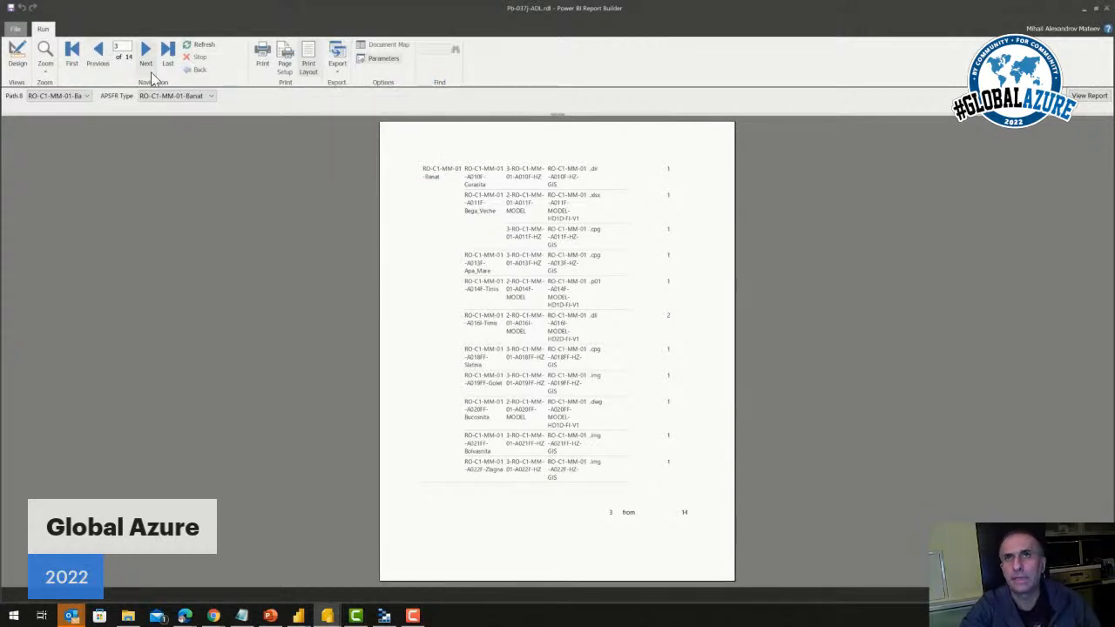
Return to the report design and view the P170989 Romania Flood Risk Management workspace as a publishing destination in Power BI Service
left_click(18, 61)
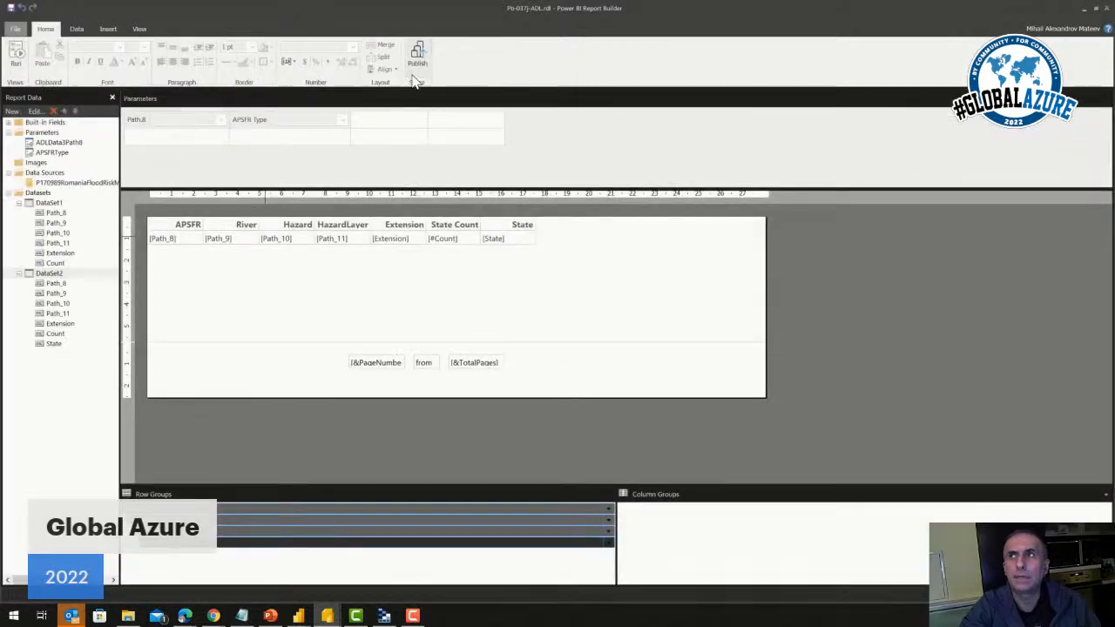
left_click(417, 66)
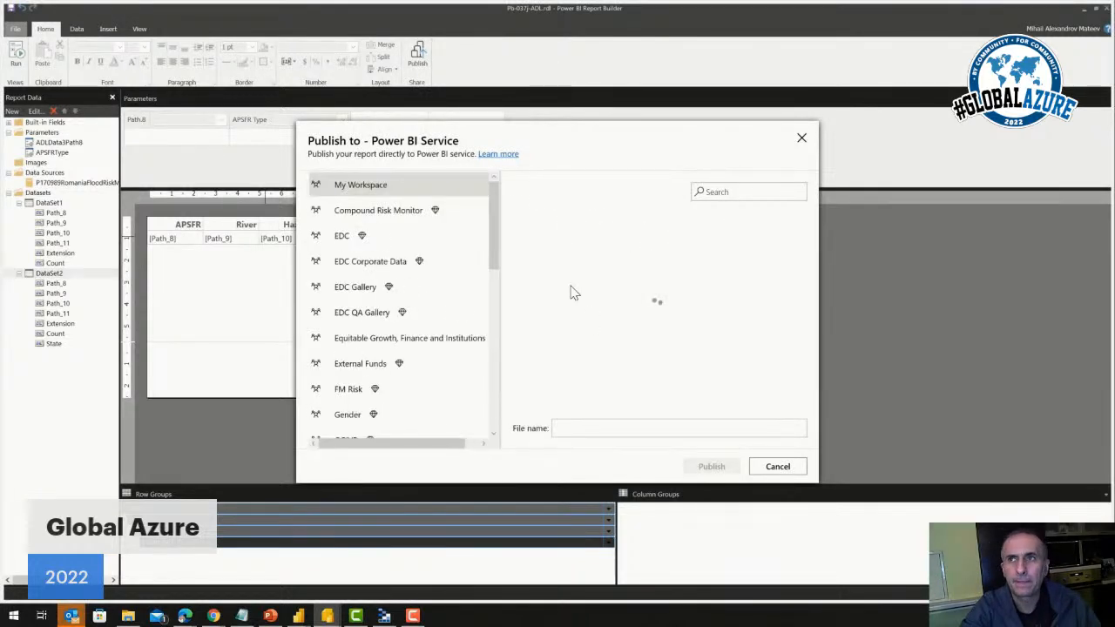
scroll(413, 320, "down", 10)
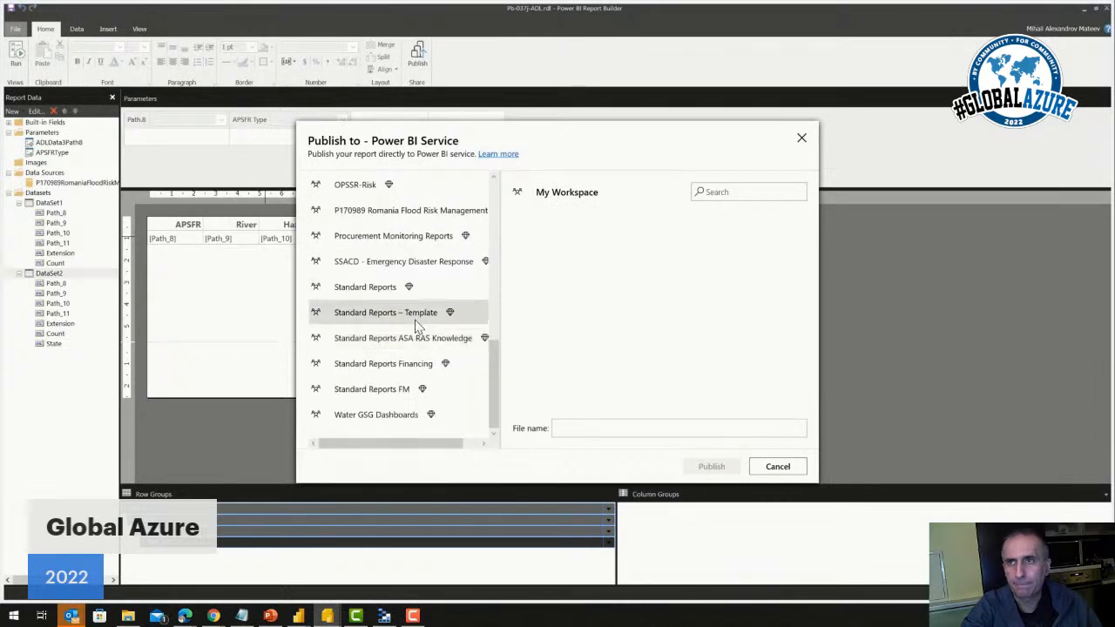
left_click(401, 210)
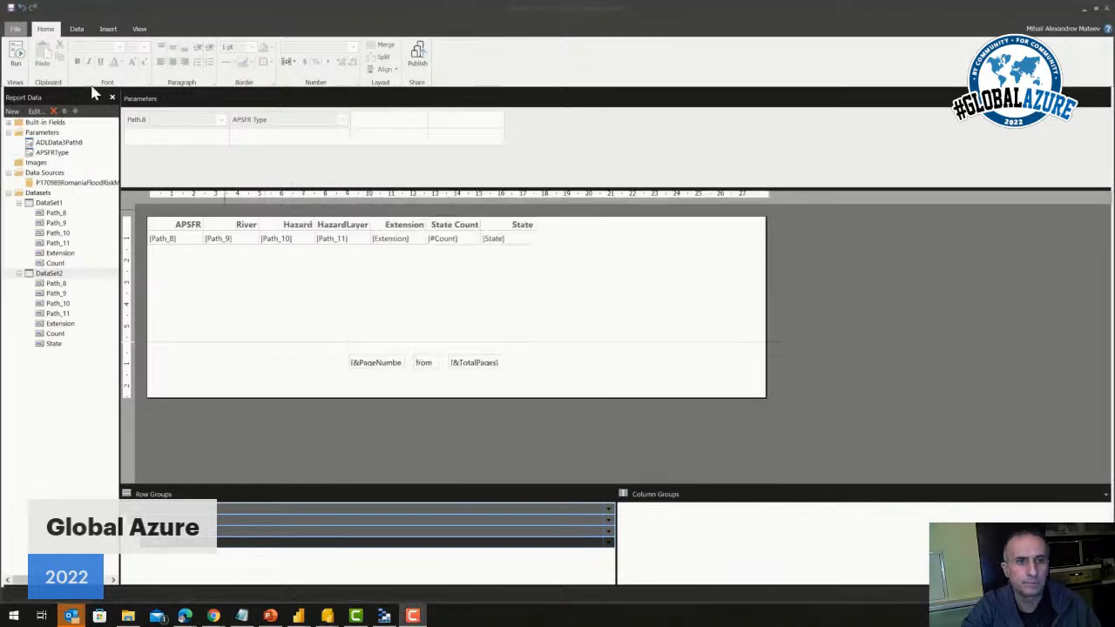
Review the file commands and the list of recent report documents
left_click(15, 30)
left_click(15, 30)
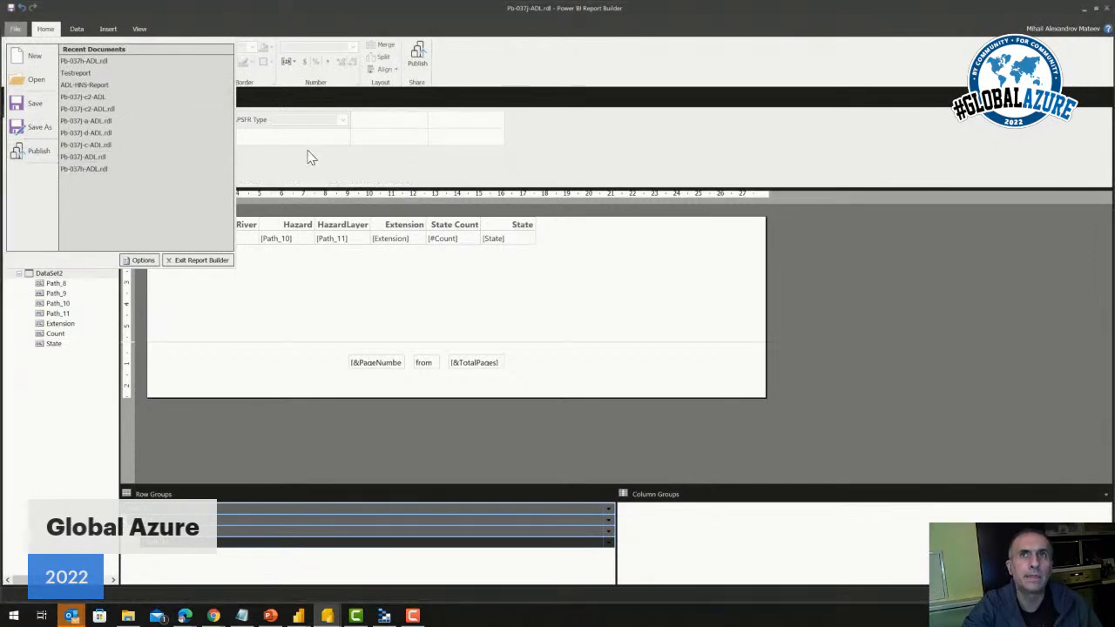
left_click(306, 158)
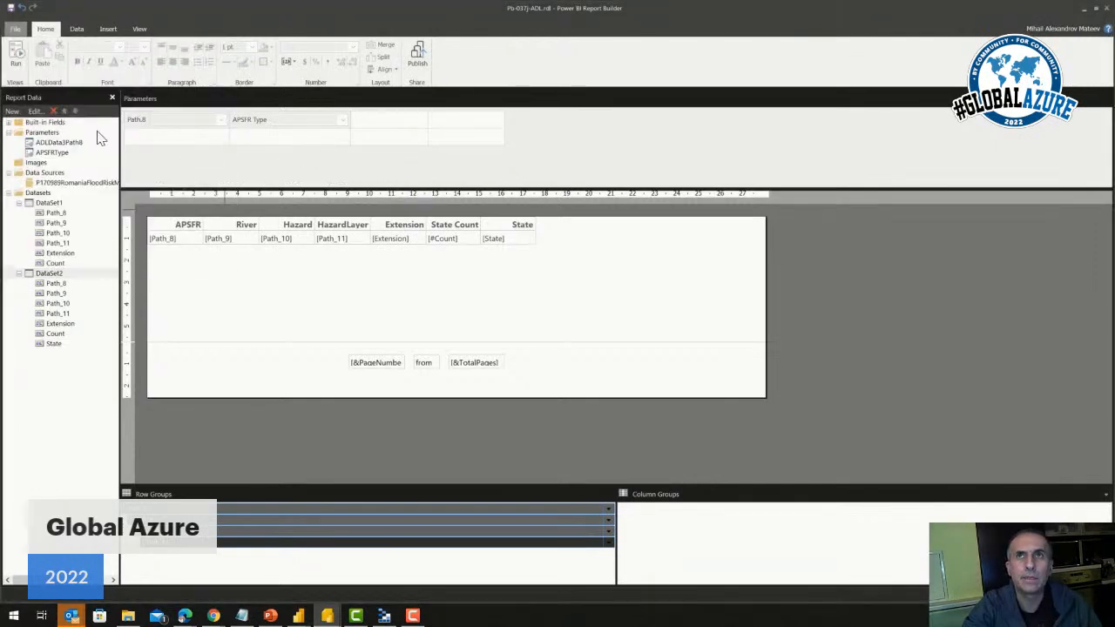
Review which kinds of new items can be added to the report data, without adding any
left_click(23, 111)
left_click(24, 113)
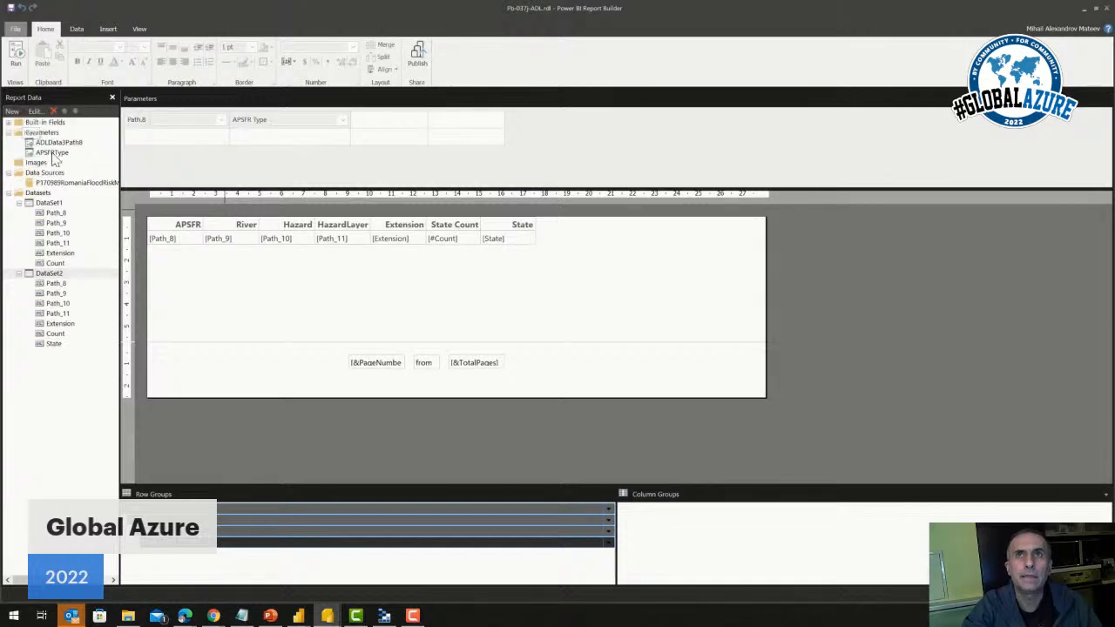
left_click(10, 111)
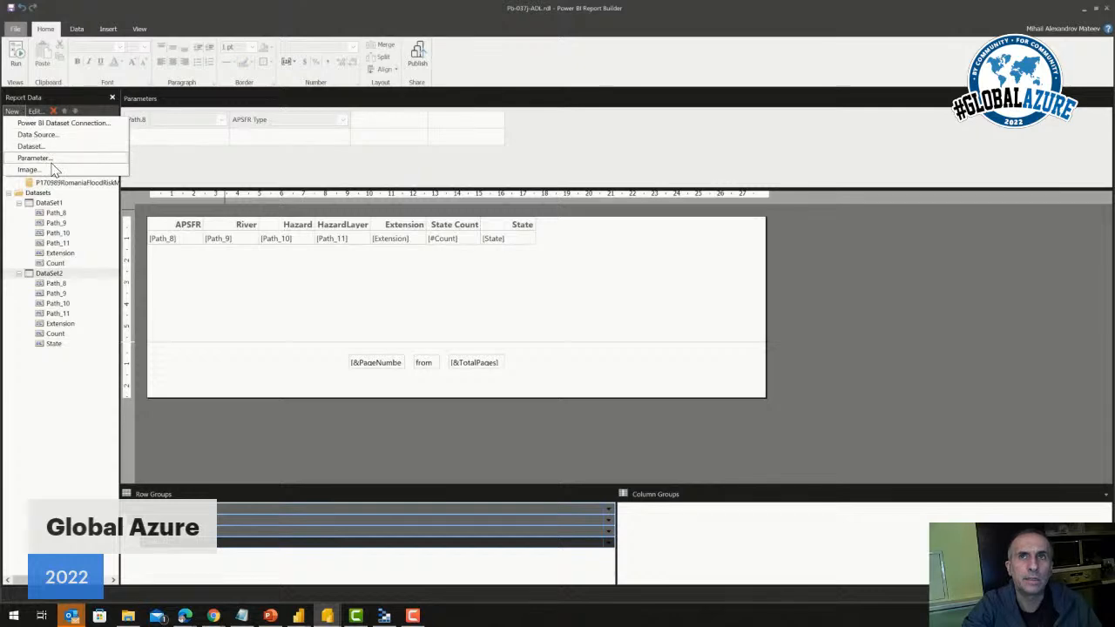
left_click(134, 138)
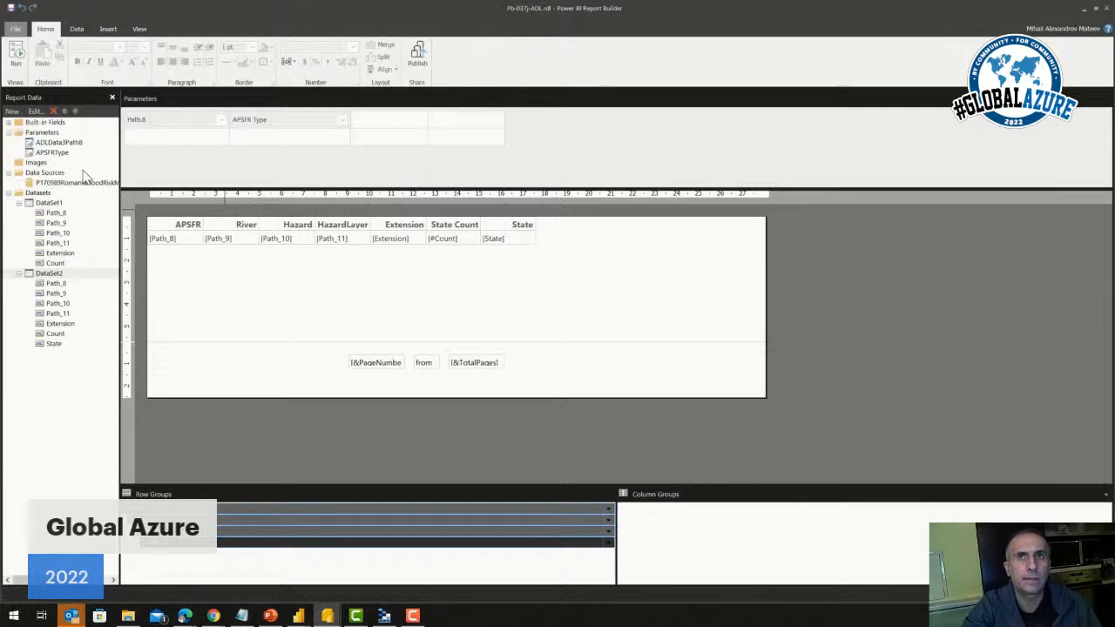